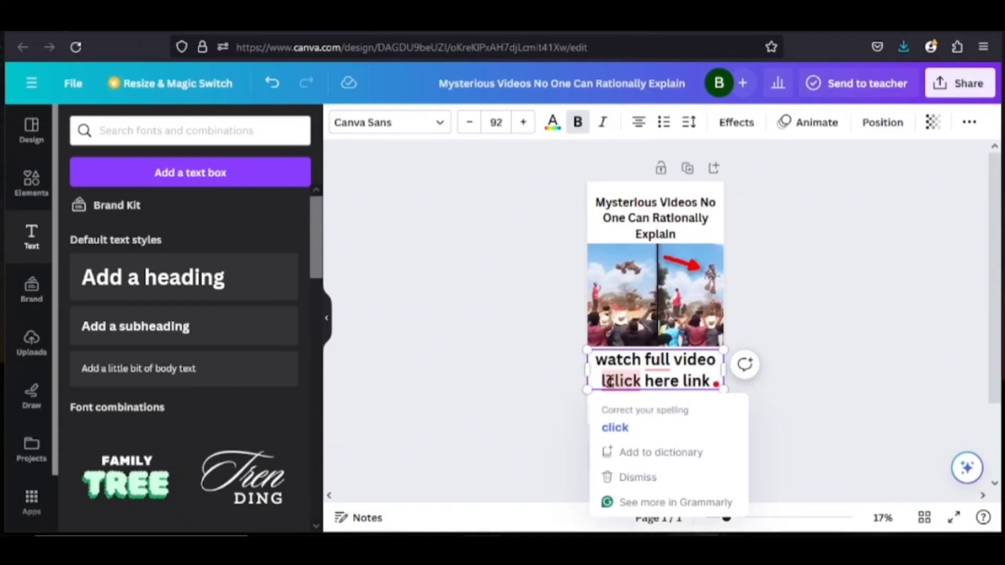
# Correct the misspelled first word of the caption's second line to "click".
pyautogui.click(619, 426)
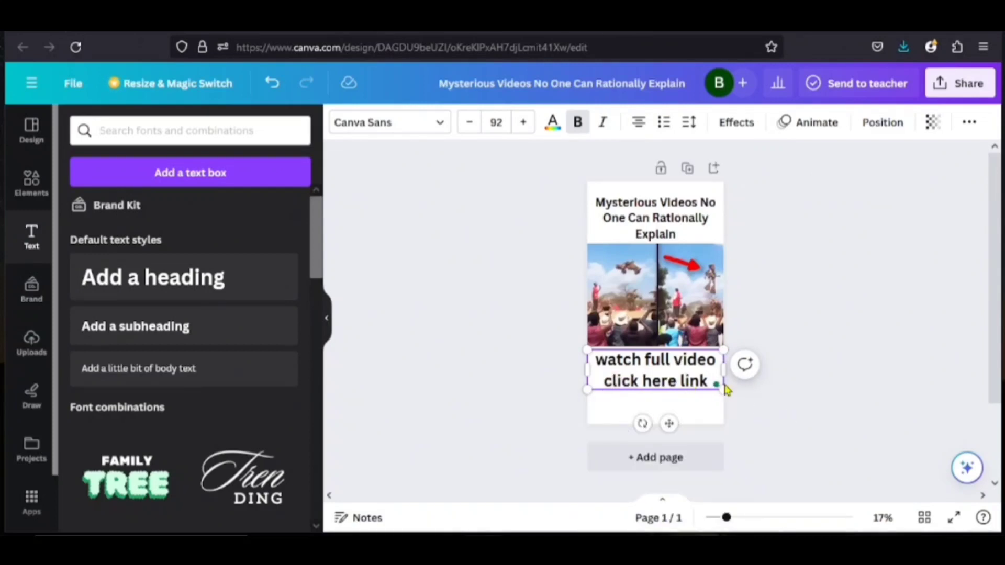
pyautogui.click(770, 411)
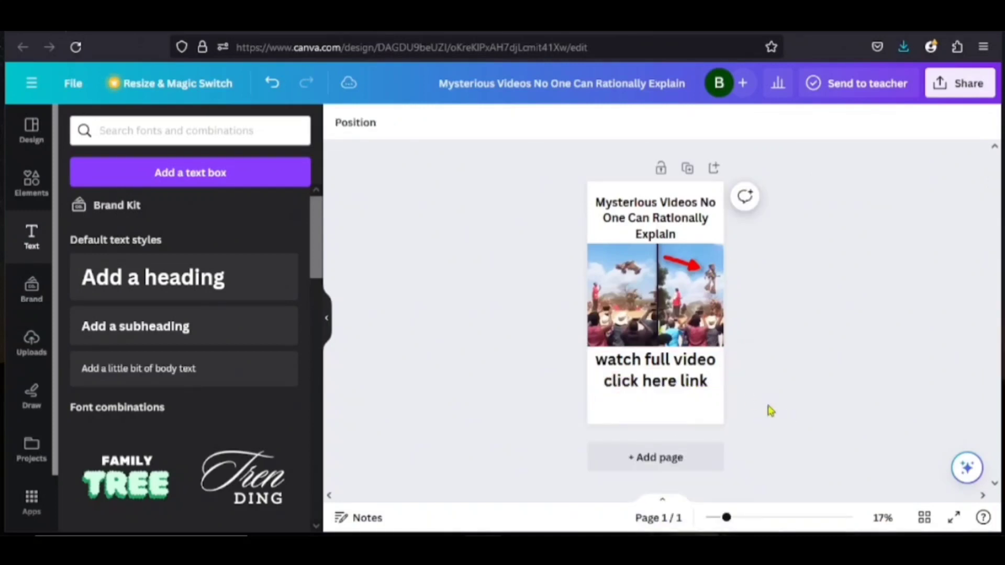
pyautogui.click(680, 386)
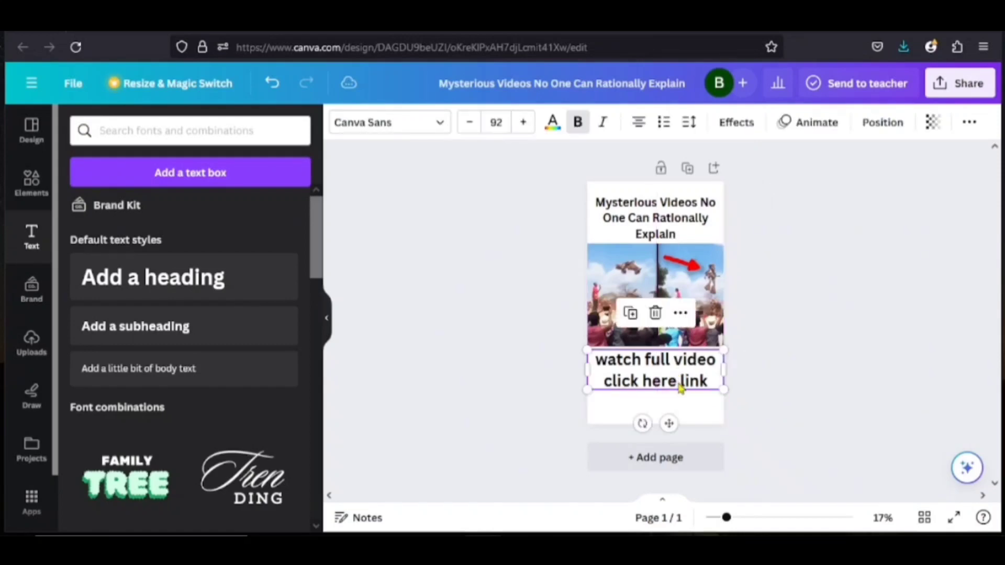
pyautogui.click(822, 399)
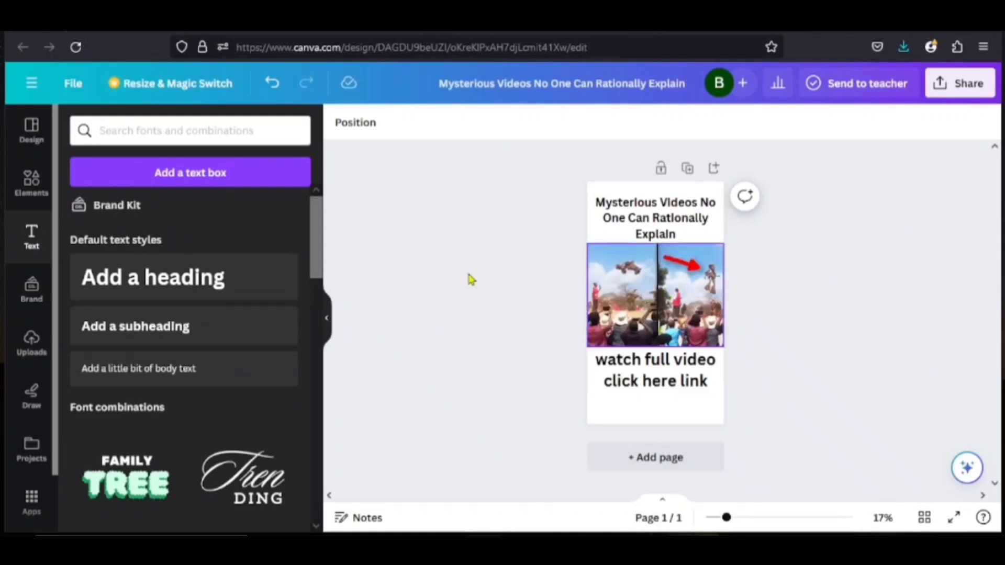
# Search the design elements for "play button" and limit the results to graphics.
pyautogui.click(32, 183)
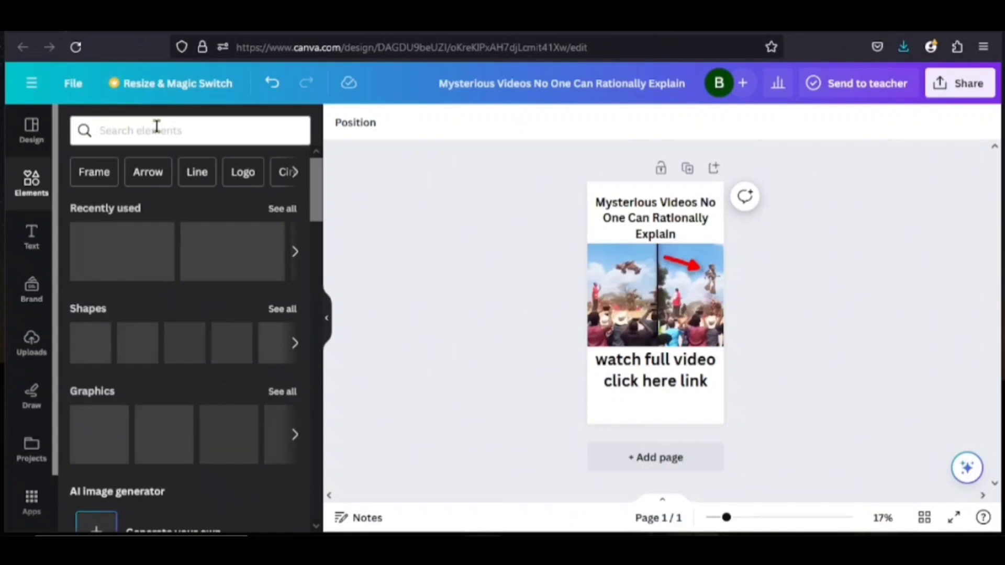
pyautogui.click(156, 127)
pyautogui.press('Escape')
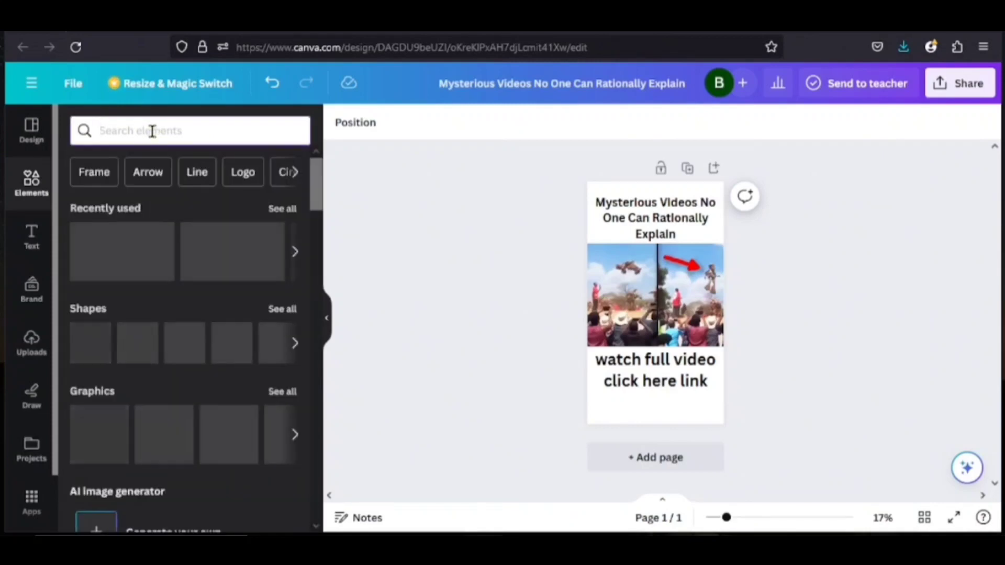
pyautogui.write('pla')
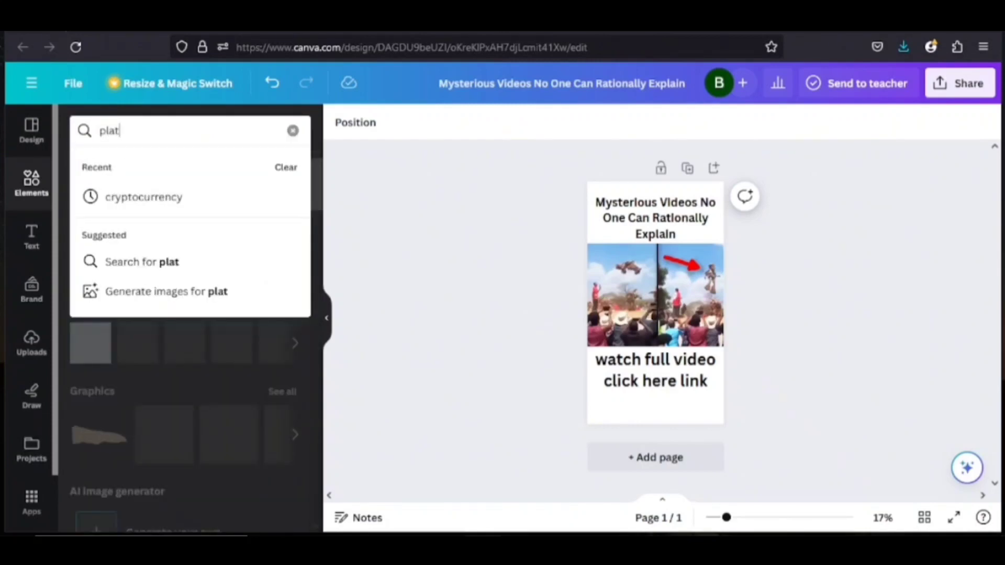
pyautogui.write('y butt')
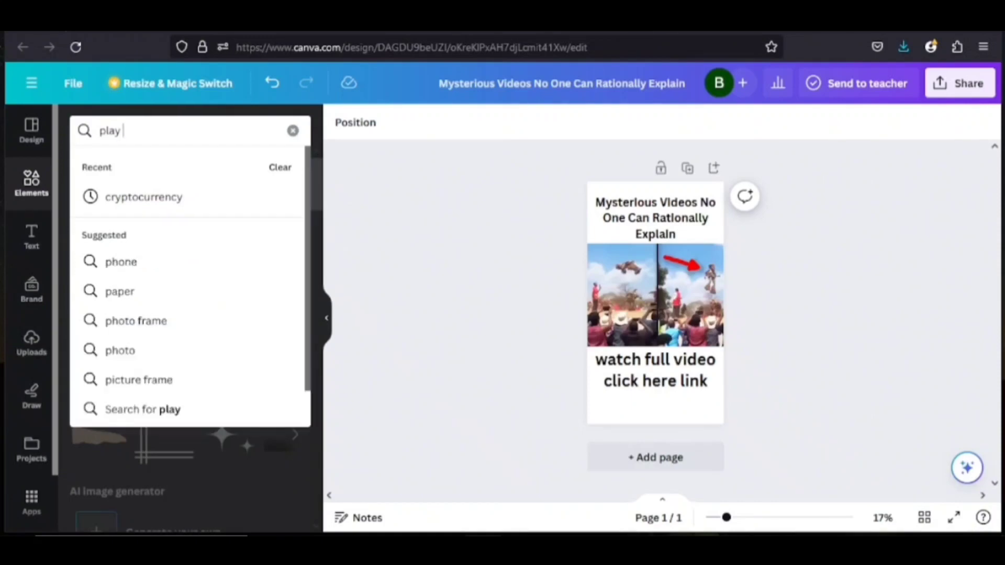
pyautogui.write('on')
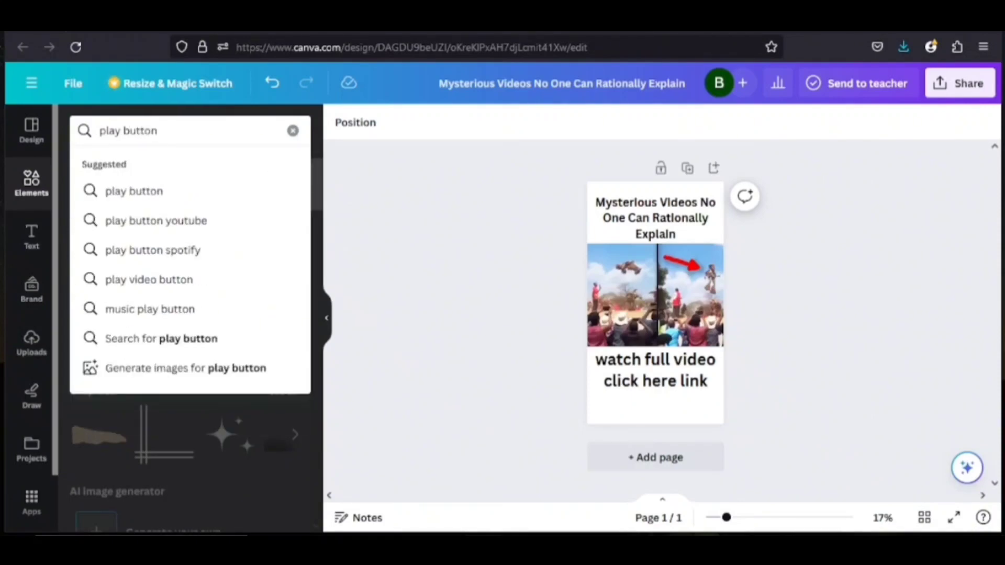
pyautogui.click(170, 191)
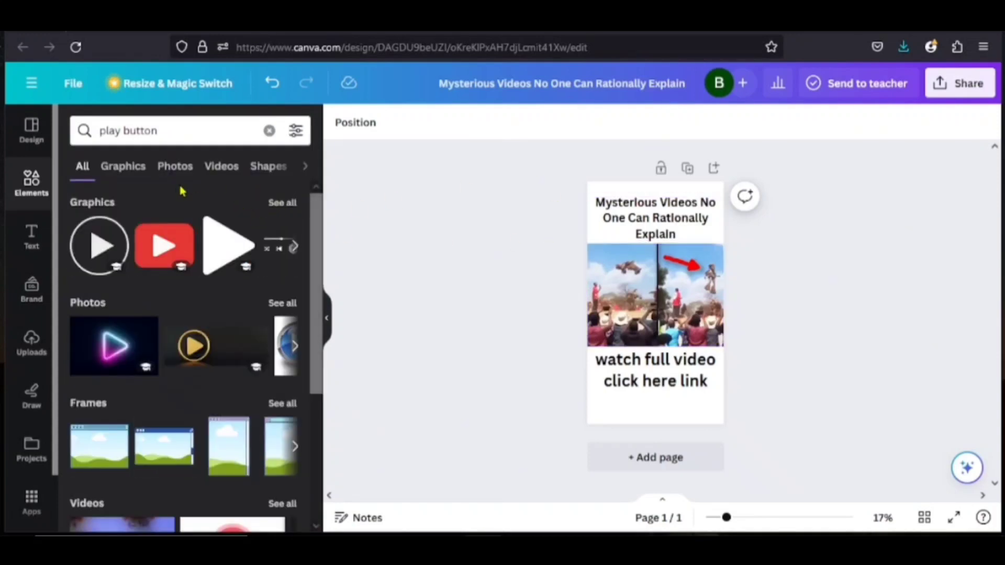
pyautogui.click(125, 167)
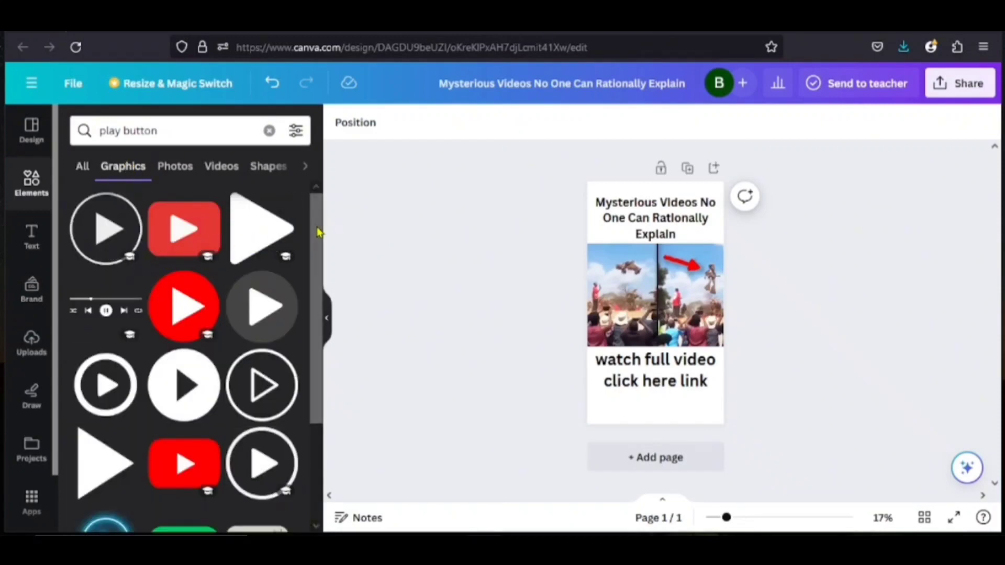
# Try the ring-shaped play button graphic over the photo, slightly resized and recoloured white.
pyautogui.moveTo(318, 231); pyautogui.dragTo(322, 257)
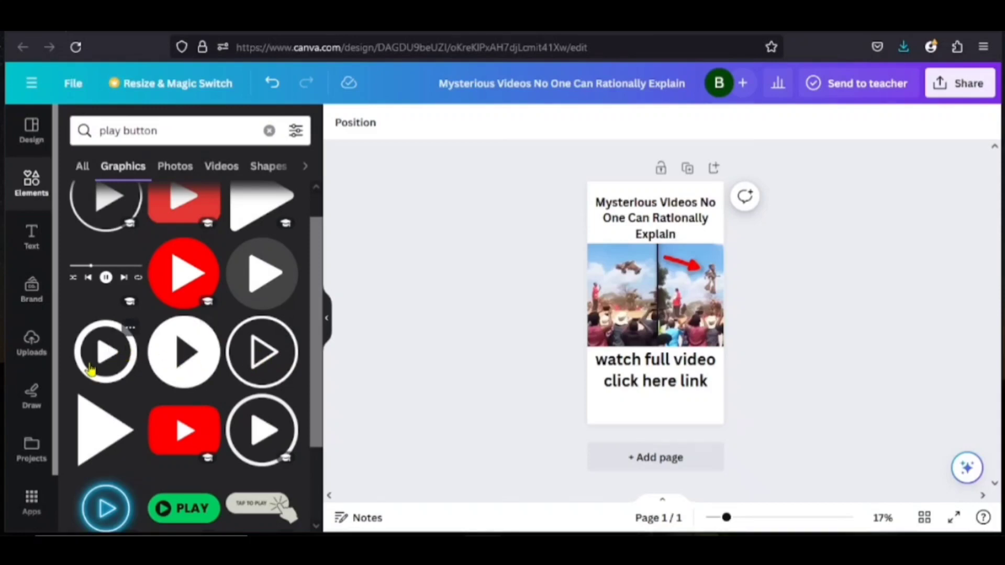
pyautogui.click(126, 358)
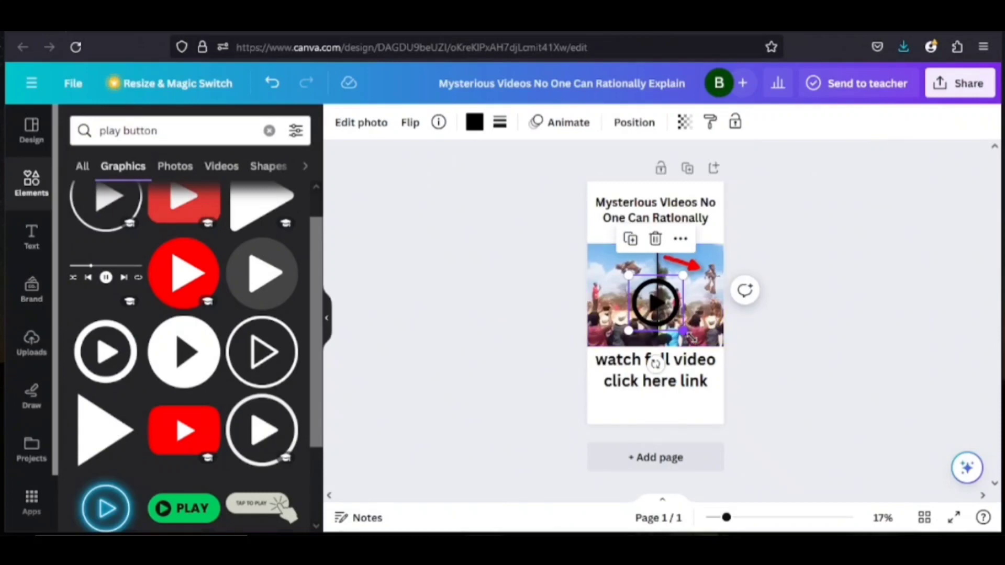
pyautogui.moveTo(690, 338); pyautogui.dragTo(651, 308)
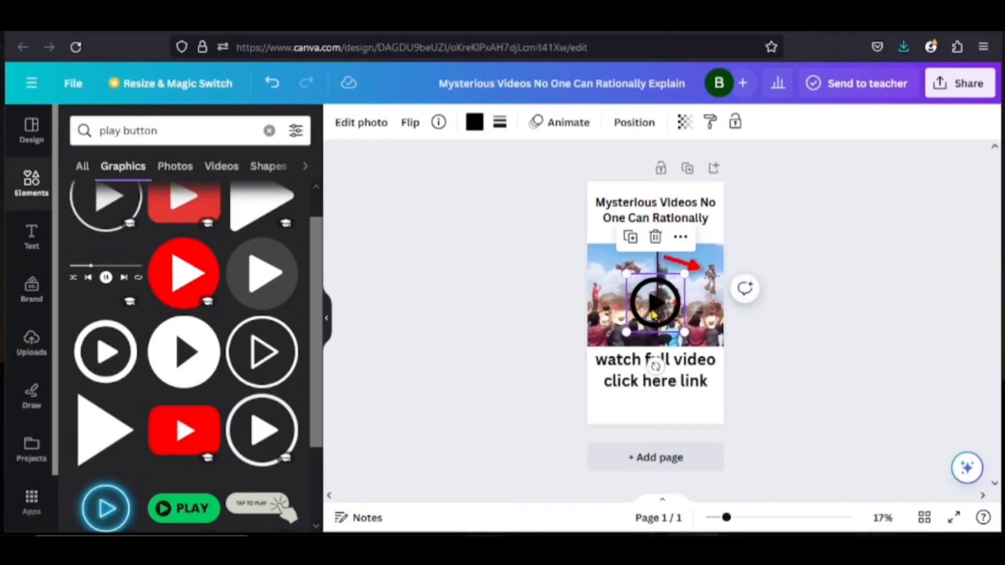
pyautogui.click(780, 359)
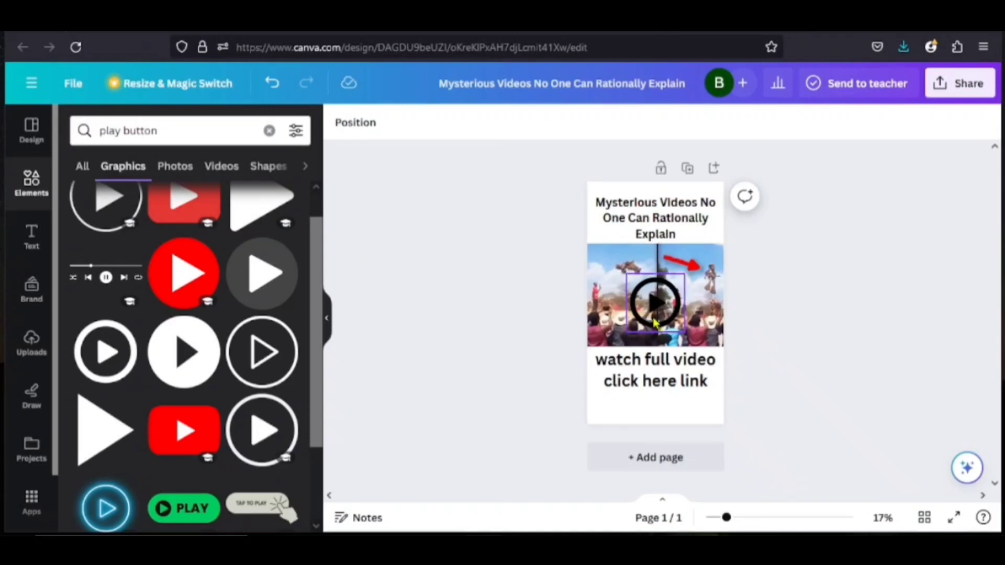
pyautogui.click(655, 323)
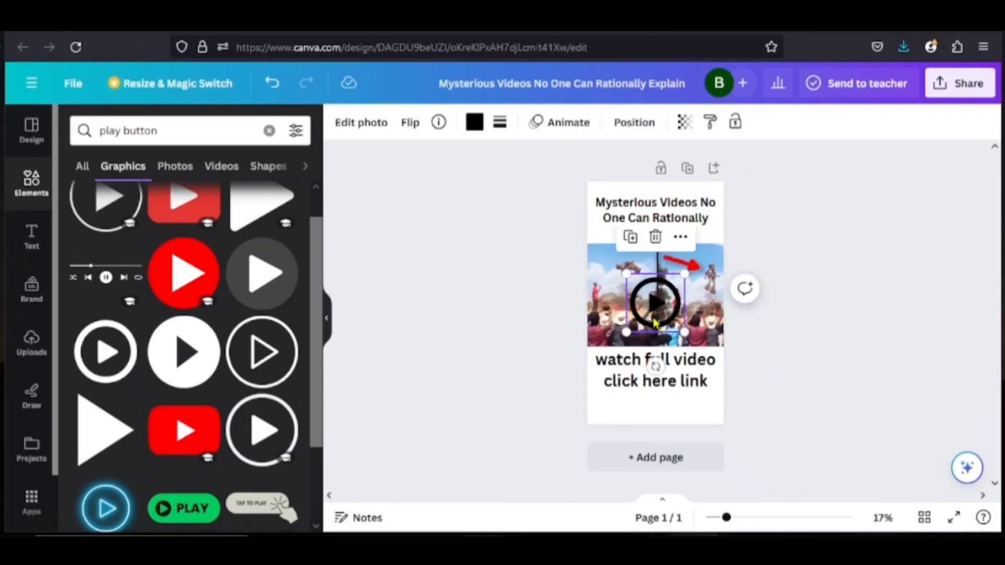
pyautogui.click(475, 124)
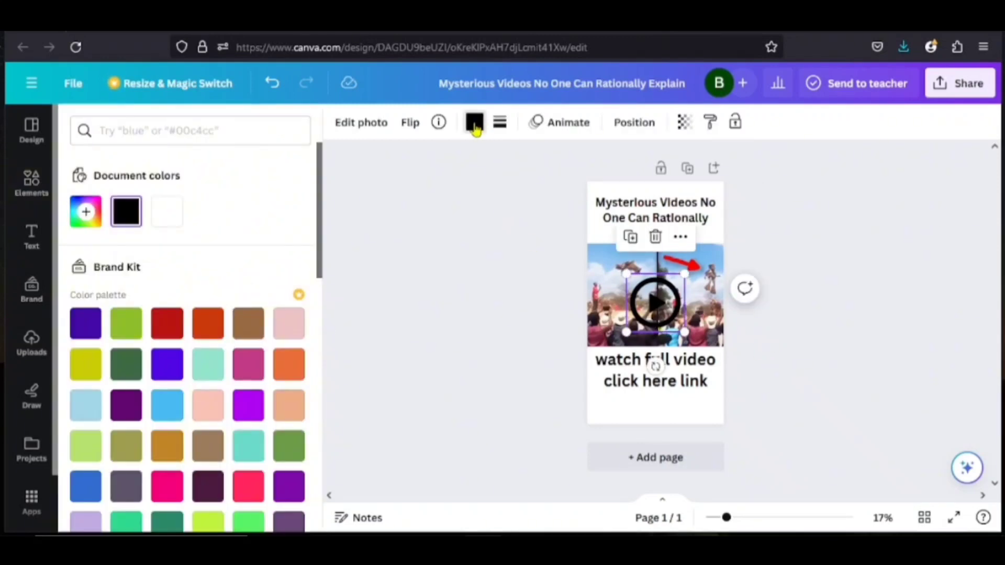
pyautogui.click(166, 213)
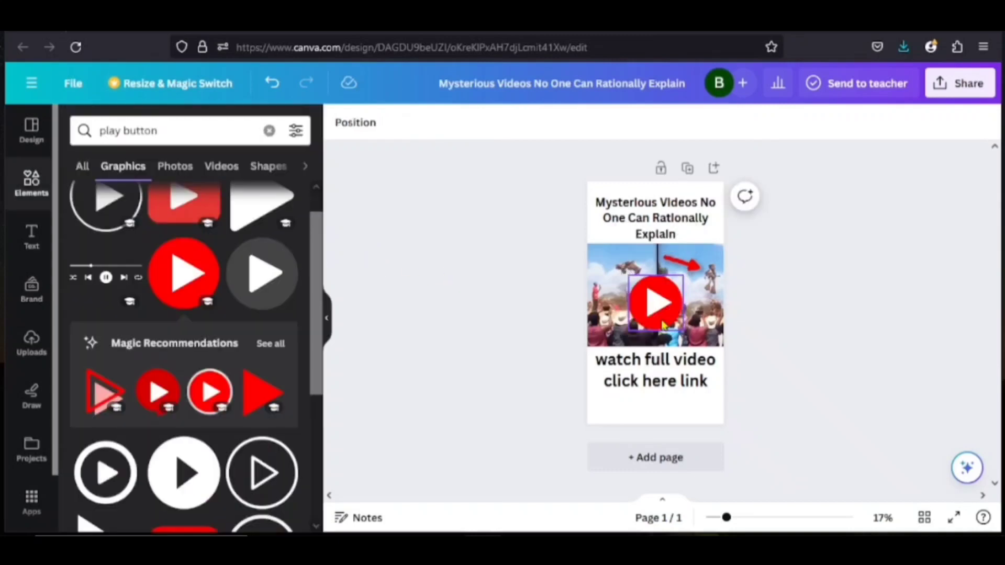
# Shrink the red circular play button and centre it on the photo.
pyautogui.click(669, 310)
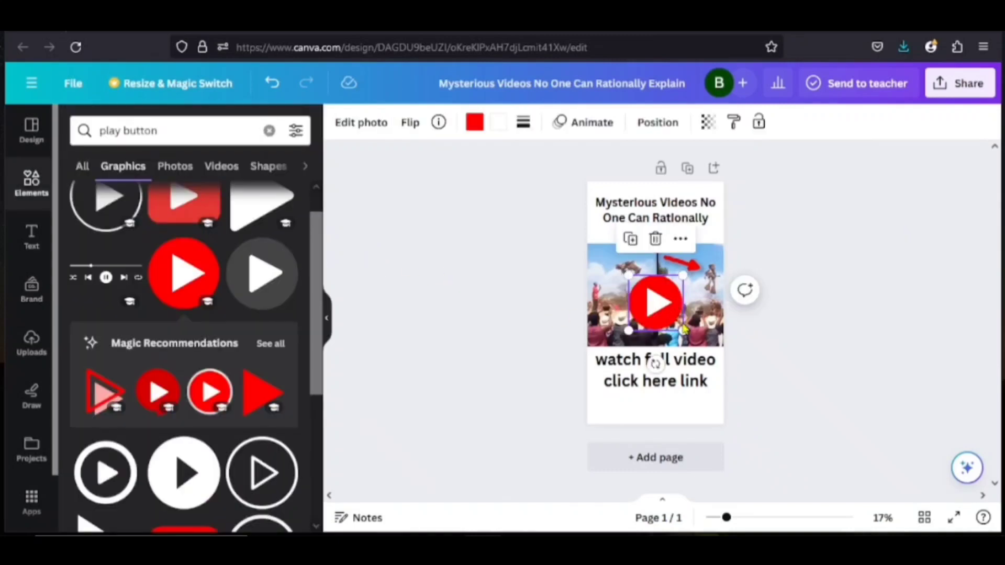
pyautogui.moveTo(676, 325); pyautogui.dragTo(657, 307)
pyautogui.click(784, 330)
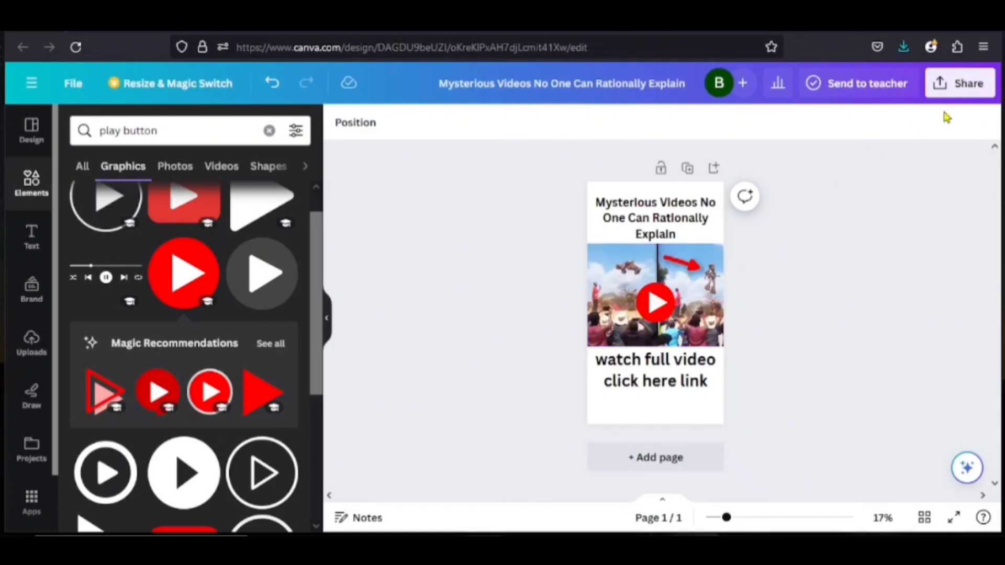
# Download the finished design as a PNG at 1,080 × 1,920 px.
pyautogui.click(960, 85)
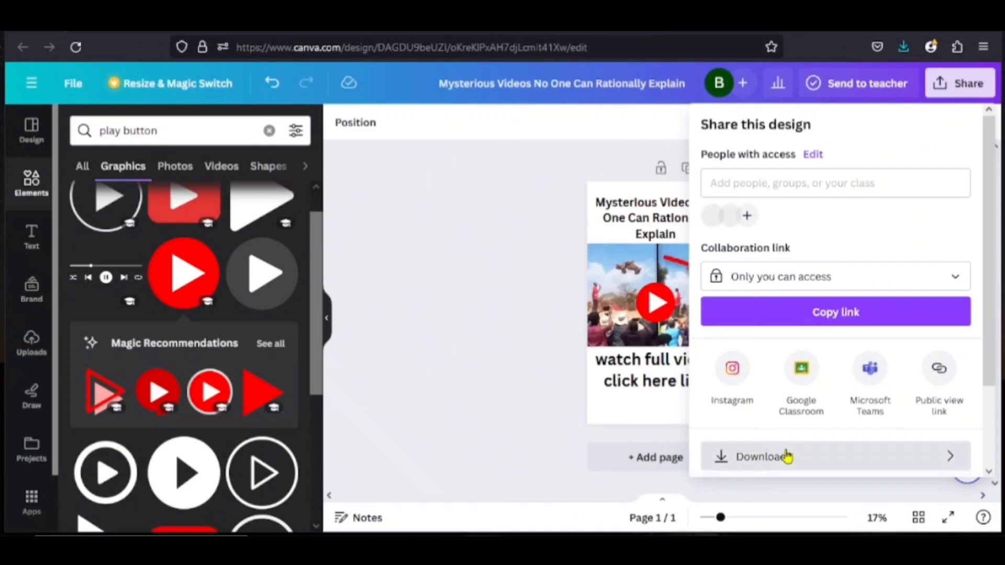
pyautogui.click(788, 456)
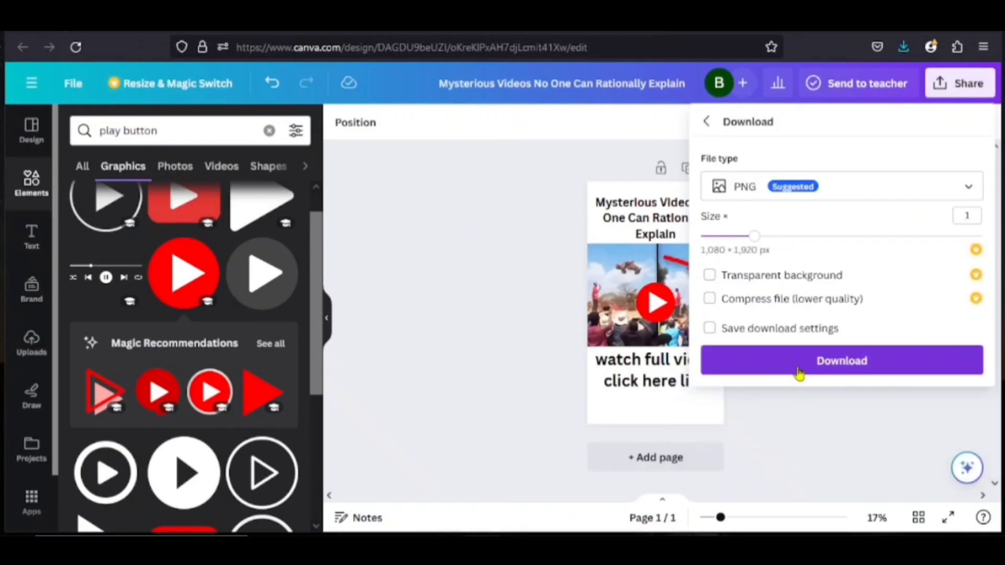
pyautogui.click(803, 366)
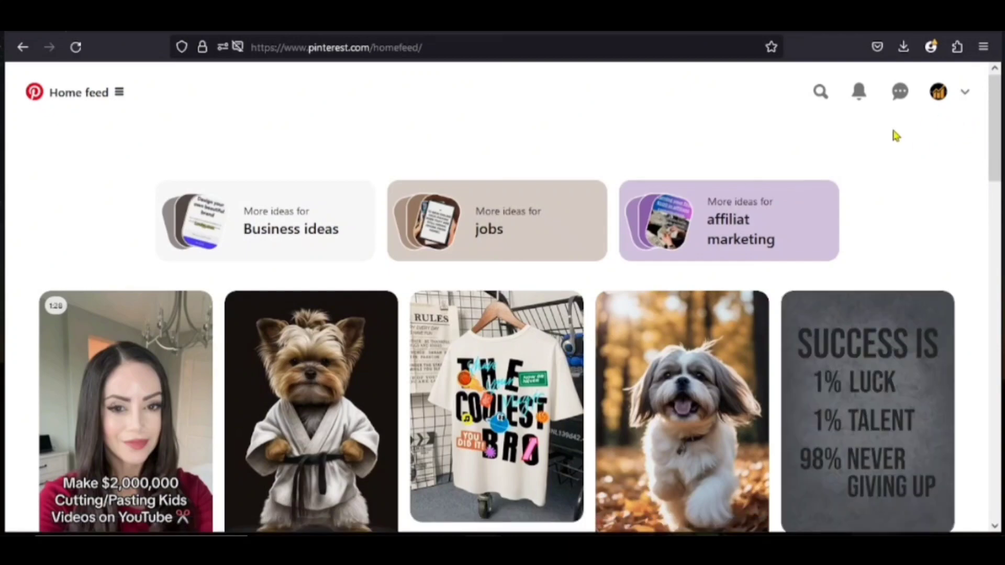
# Look through the pins in the Pinterest home feed.
pyautogui.scroll(-5, 591, 372)
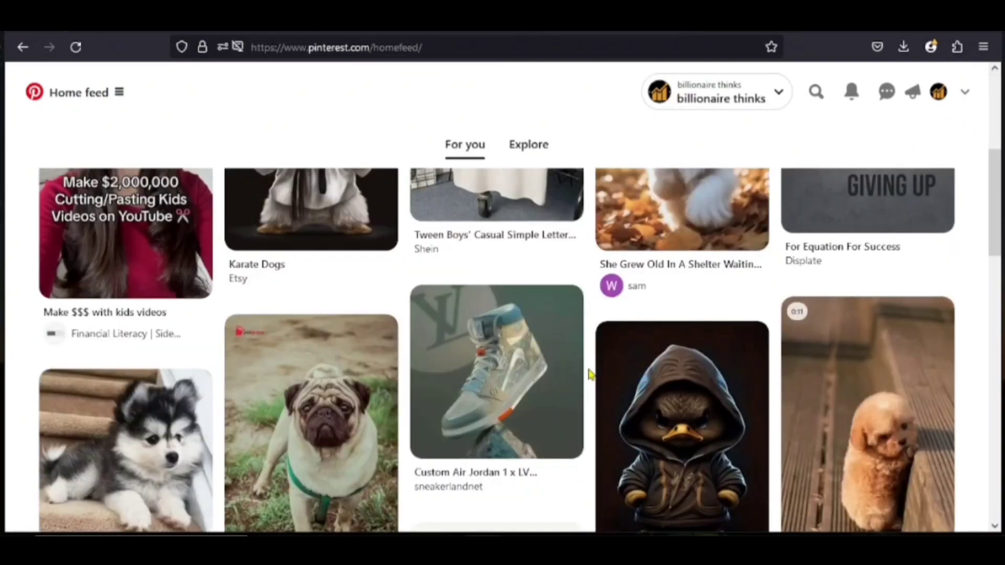
pyautogui.scroll(-6, 590, 372)
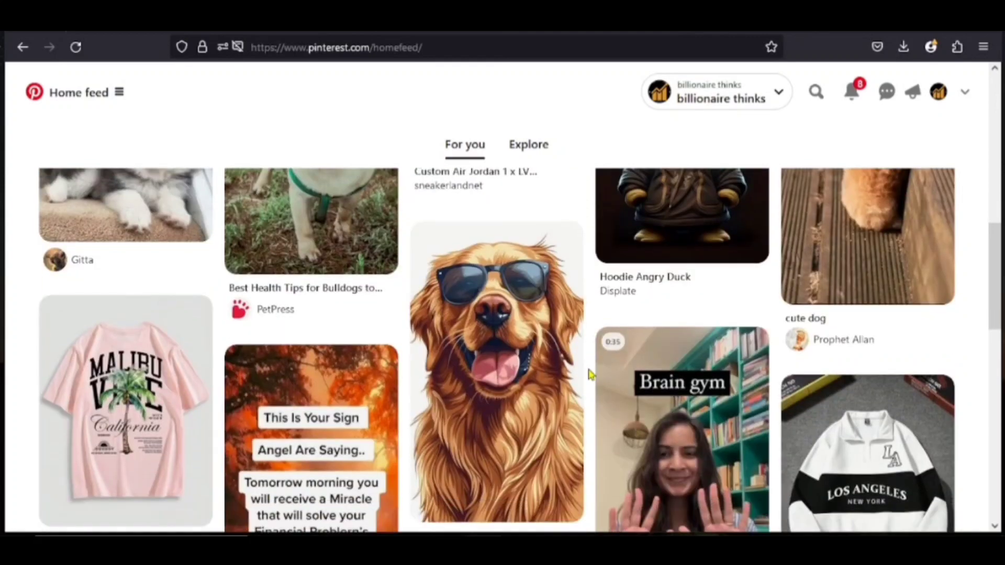
pyautogui.scroll(-5, 590, 372)
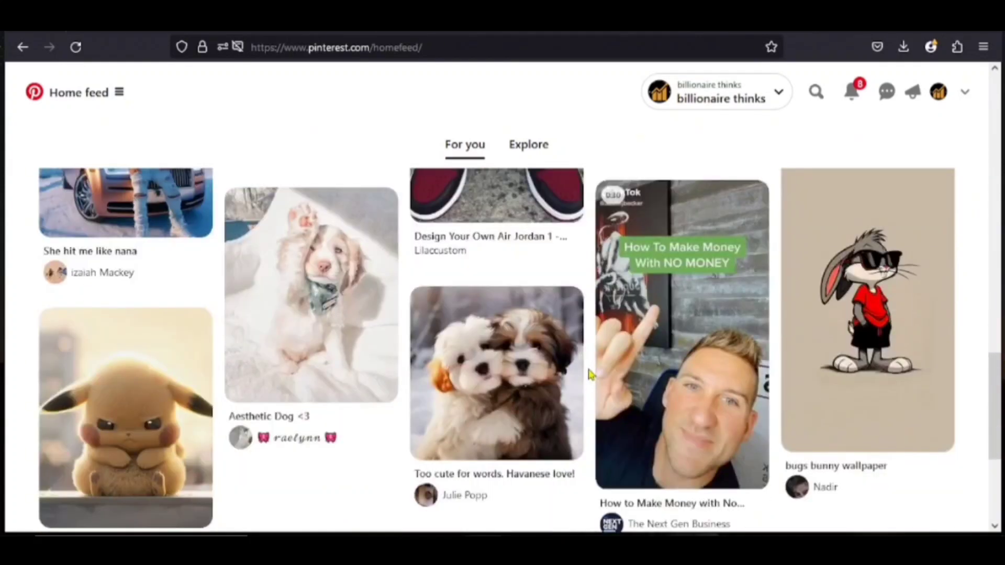
pyautogui.scroll(-3, 590, 373)
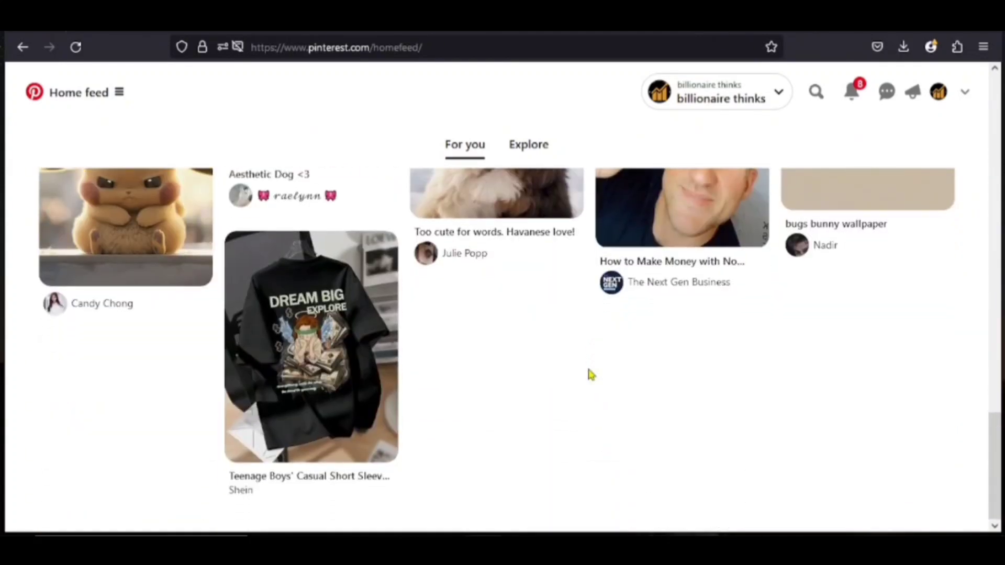
pyautogui.scroll(-5, 590, 372)
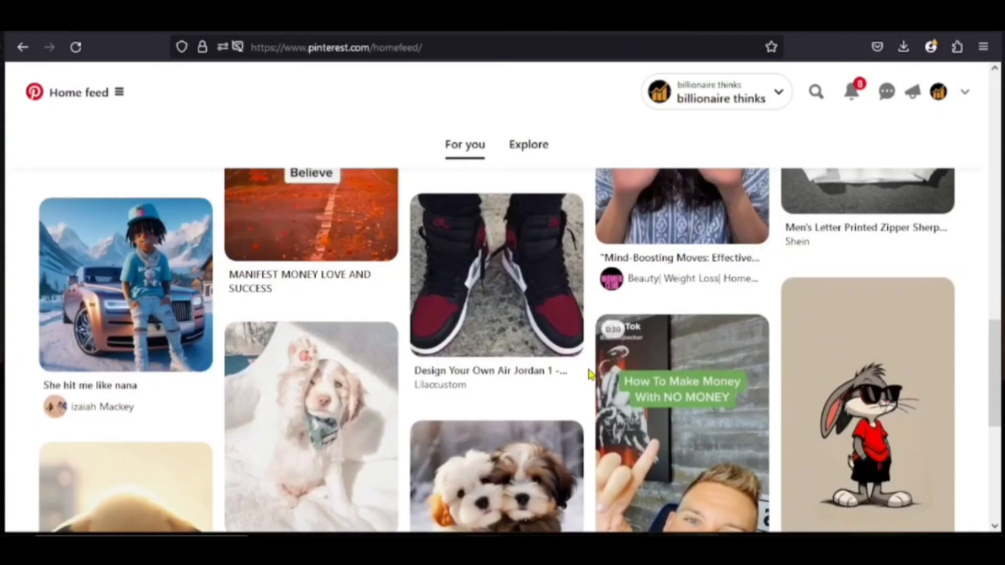
pyautogui.scroll(10, 590, 373)
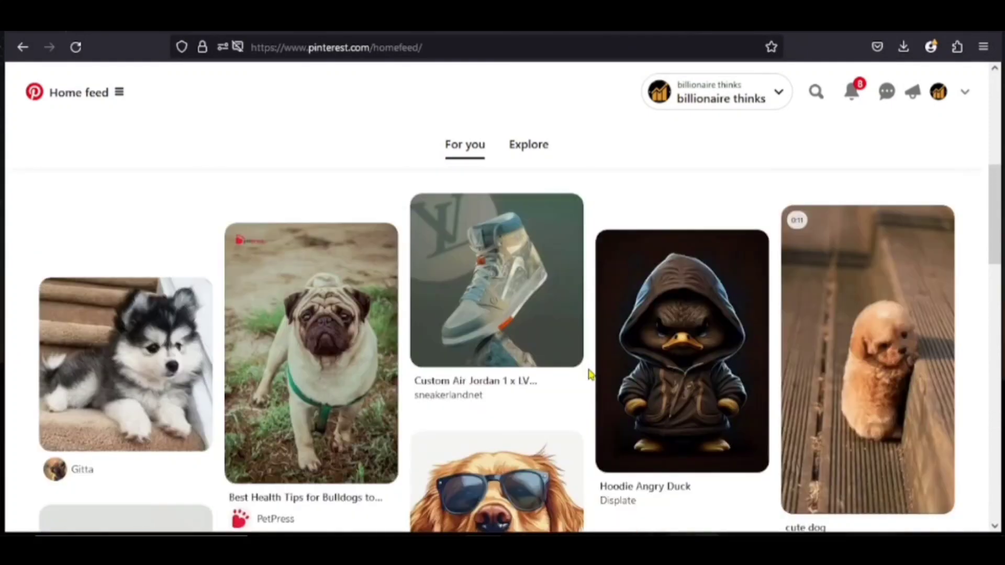
pyautogui.scroll(5, 591, 373)
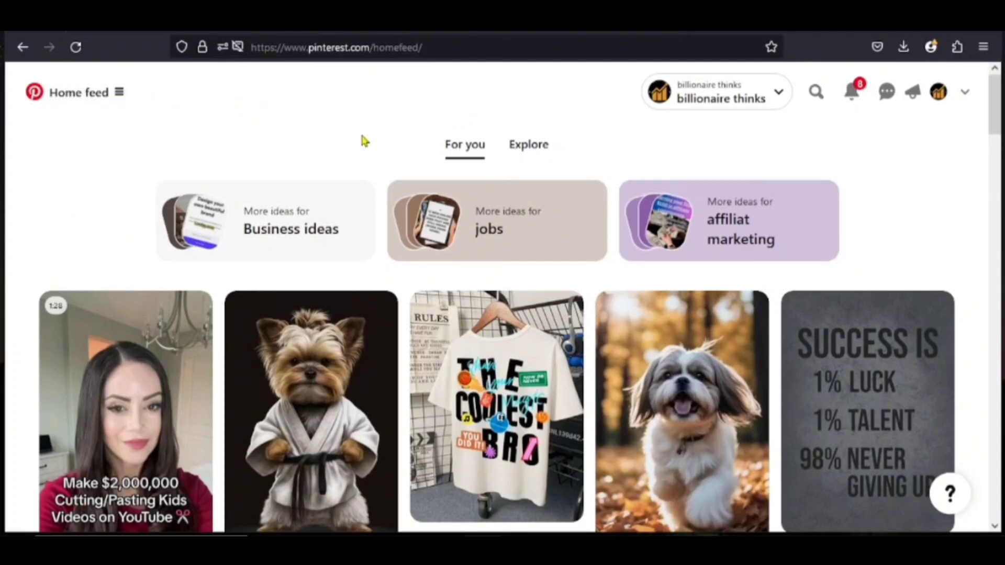
# Start creating an organic Pin in Pinterest.
pyautogui.click(117, 93)
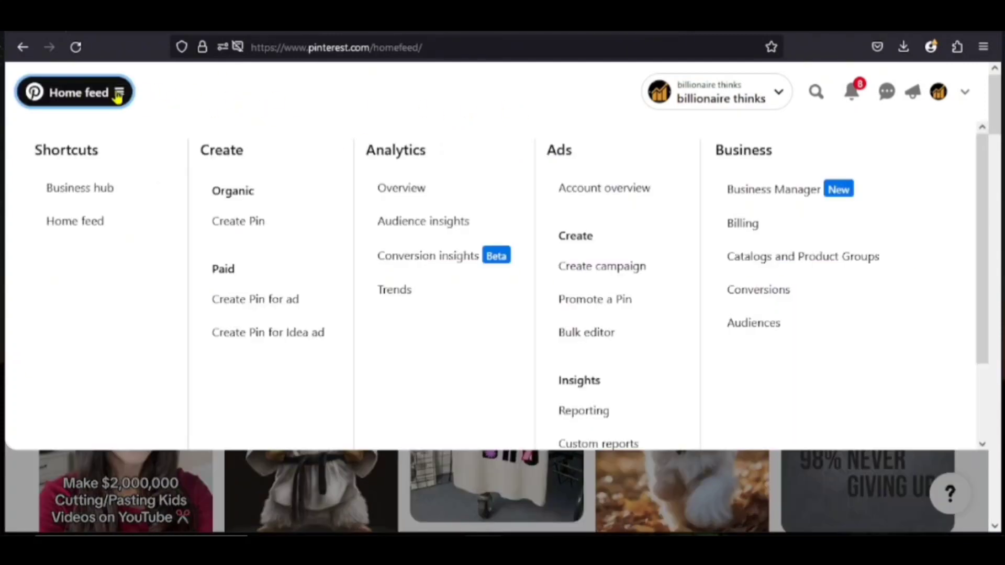
pyautogui.click(261, 227)
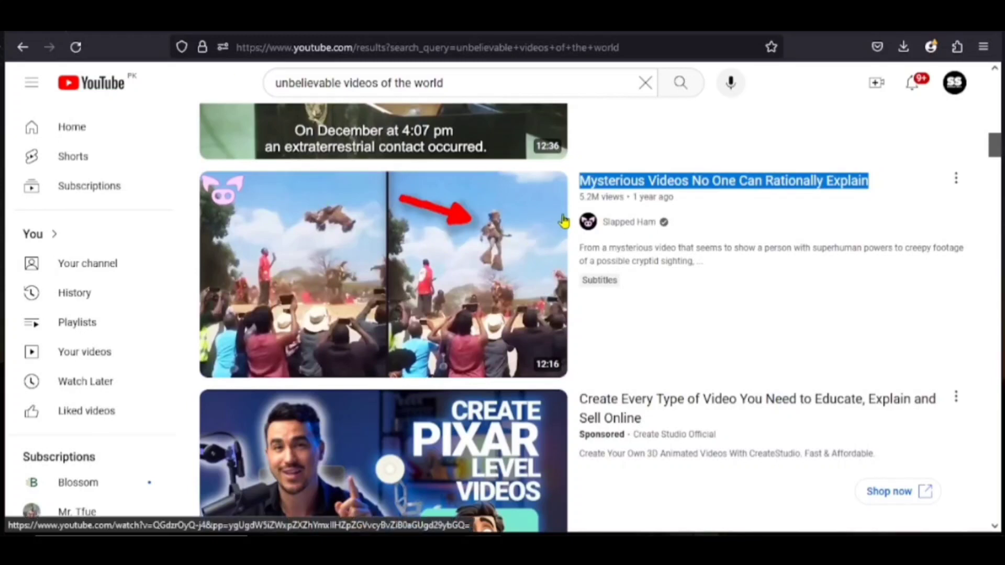
# Copy the link of the YouTube video "Mysterious Videos No One Can Rationally Explain".
pyautogui.rightClick(479, 235)
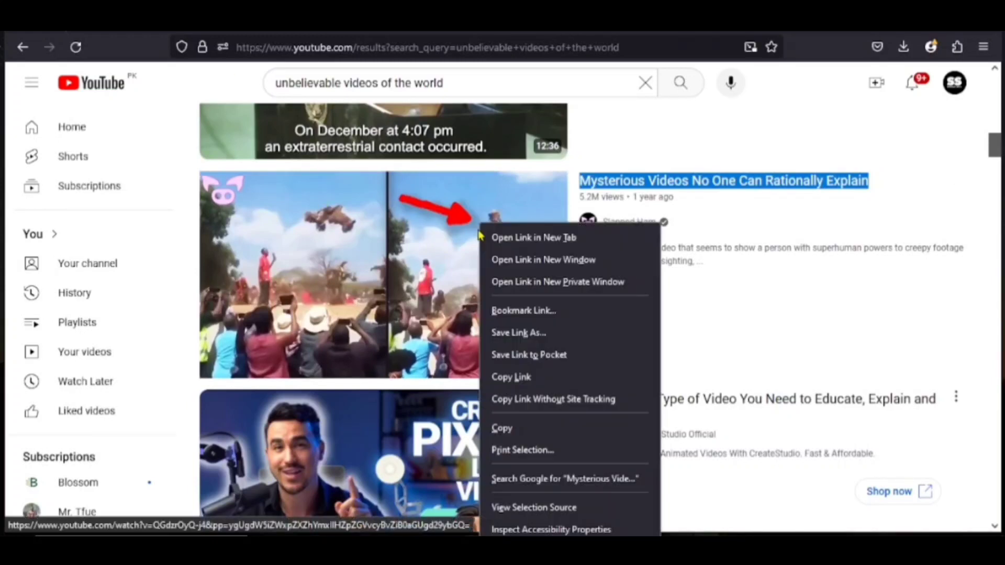
pyautogui.click(534, 380)
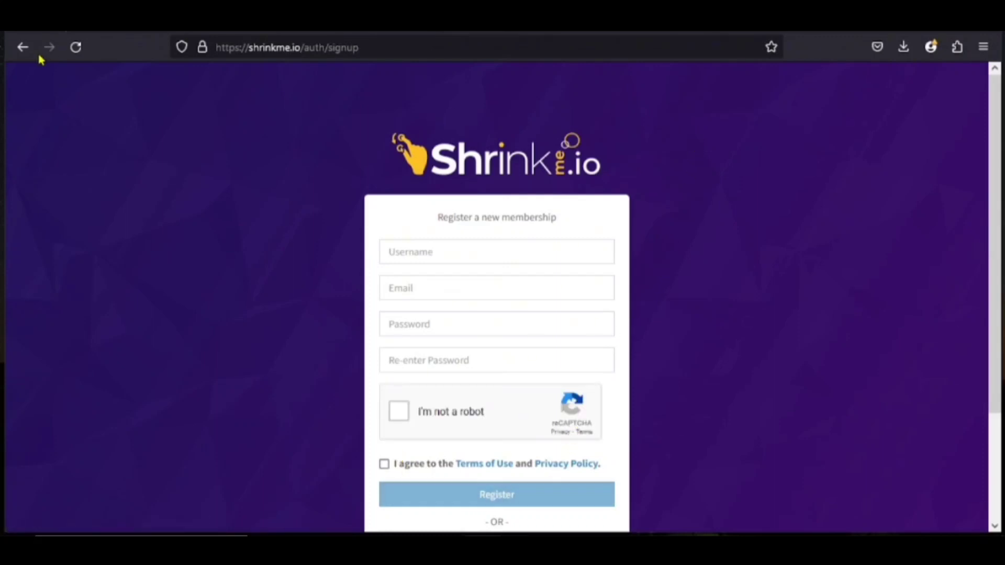
# Return from the ShrinkMe.io registration form to the publisher payout rates page.
pyautogui.click(22, 47)
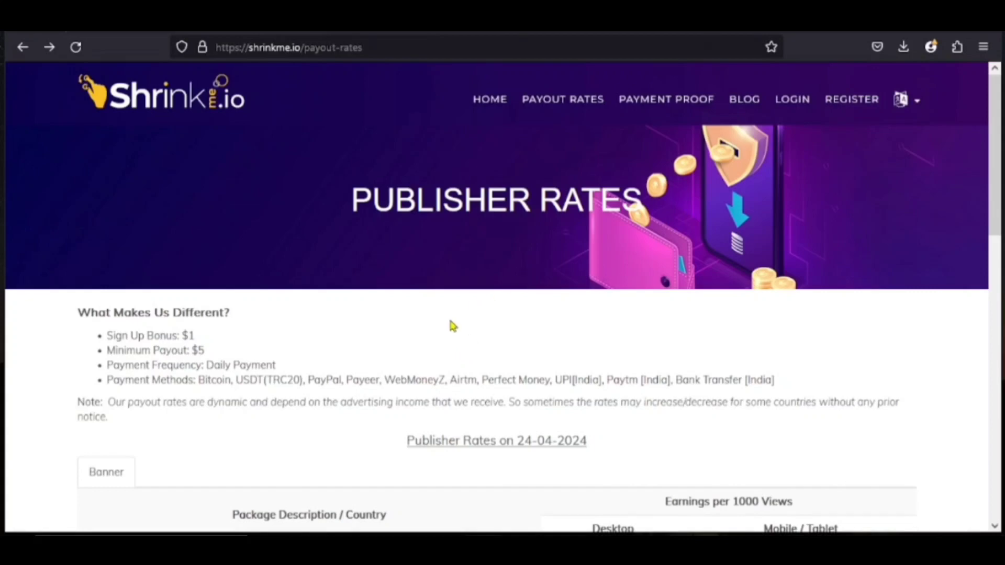
# Review the ShrinkMe.io publisher payout rates by country and open the member login.
pyautogui.scroll(-4, 457, 329)
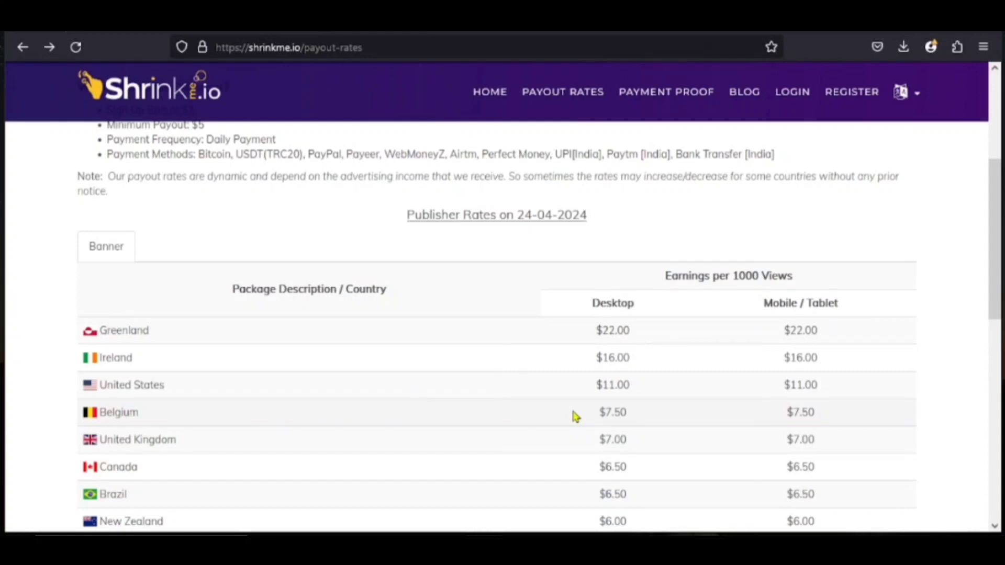
pyautogui.scroll(5, 596, 285)
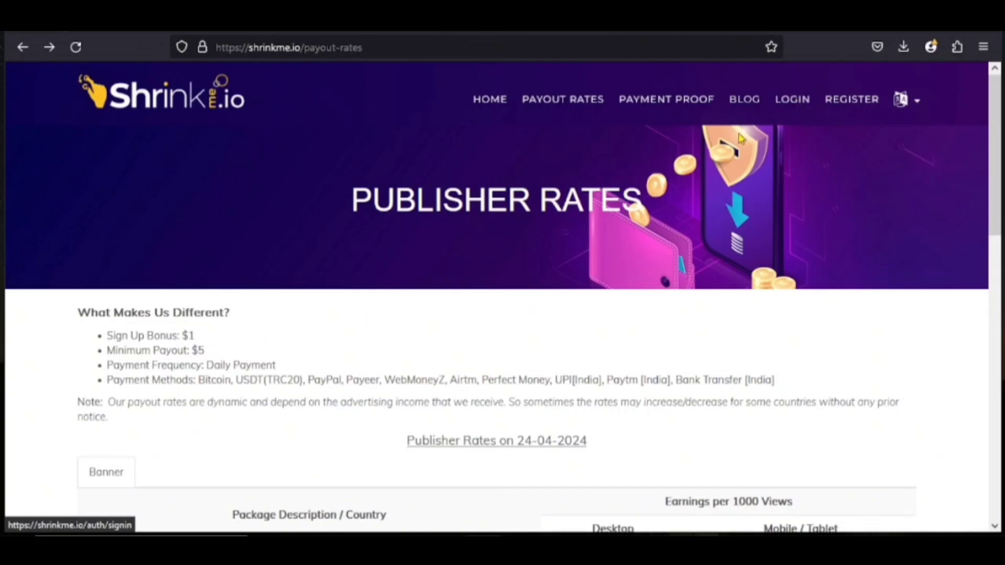
pyautogui.click(796, 103)
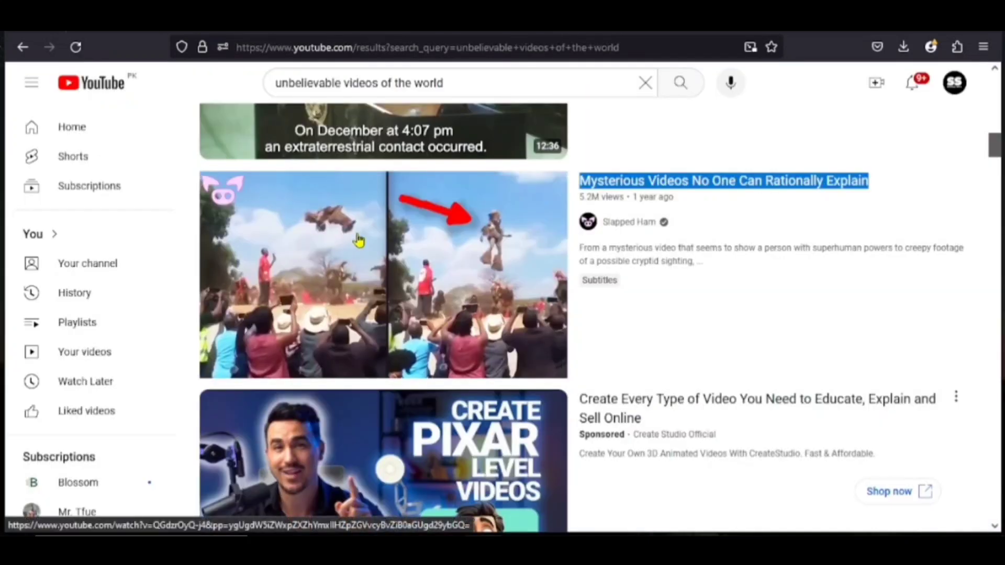
pyautogui.moveTo(359, 241)
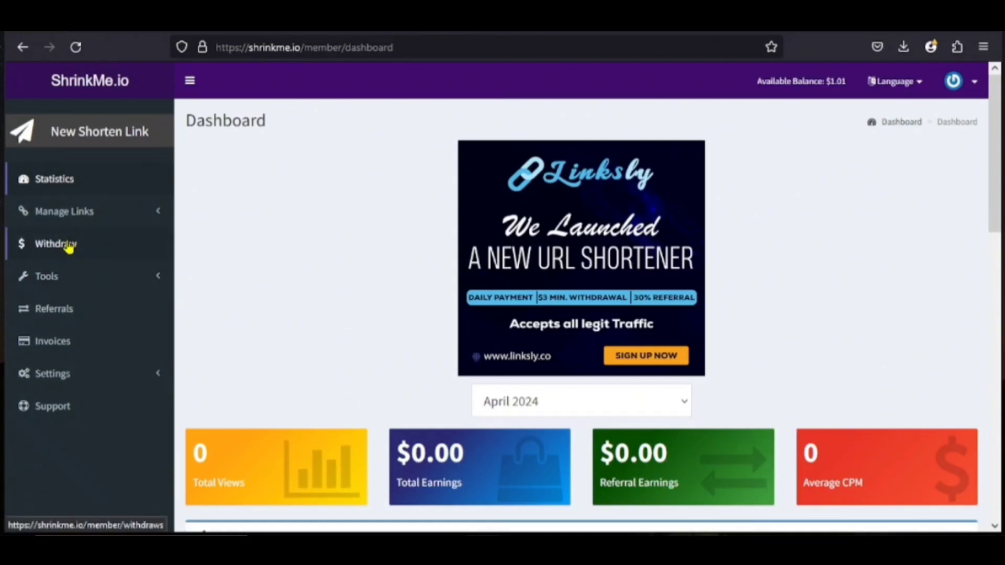
# Examine the available withdrawal methods and their minimum amounts in the ShrinkMe.io account's profile settings.
pyautogui.click(65, 375)
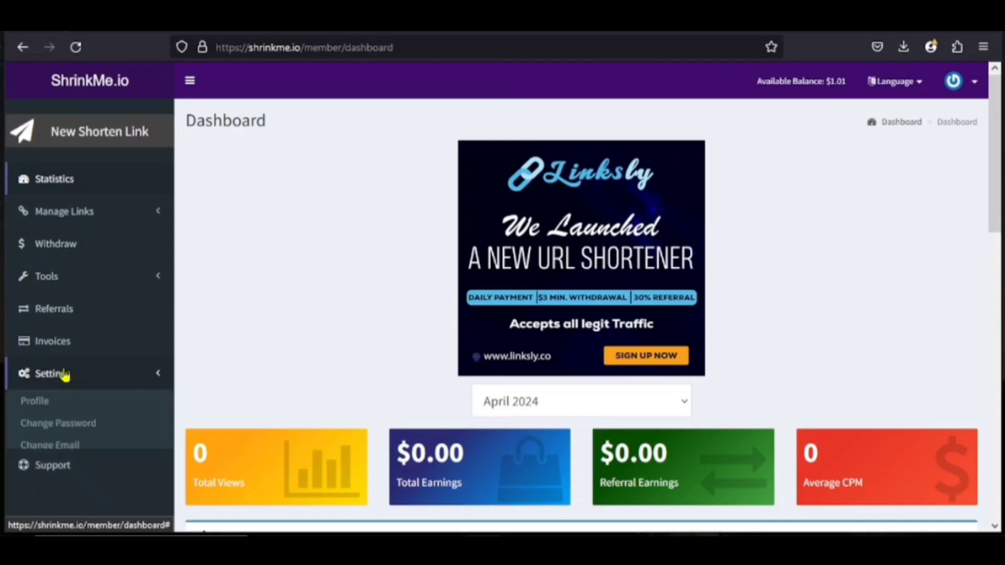
pyautogui.click(74, 412)
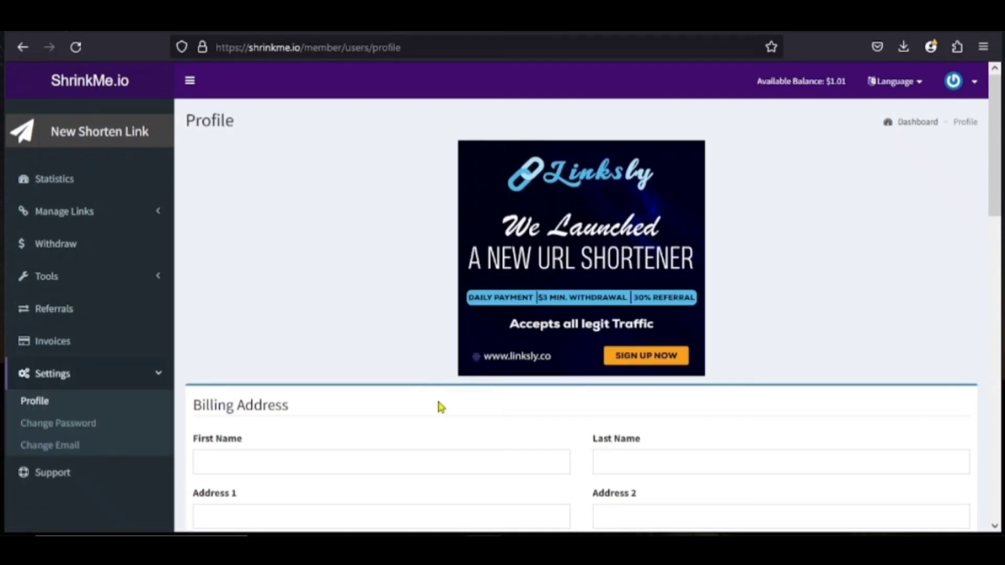
pyautogui.scroll(-4, 439, 406)
pyautogui.scroll(-2, 441, 408)
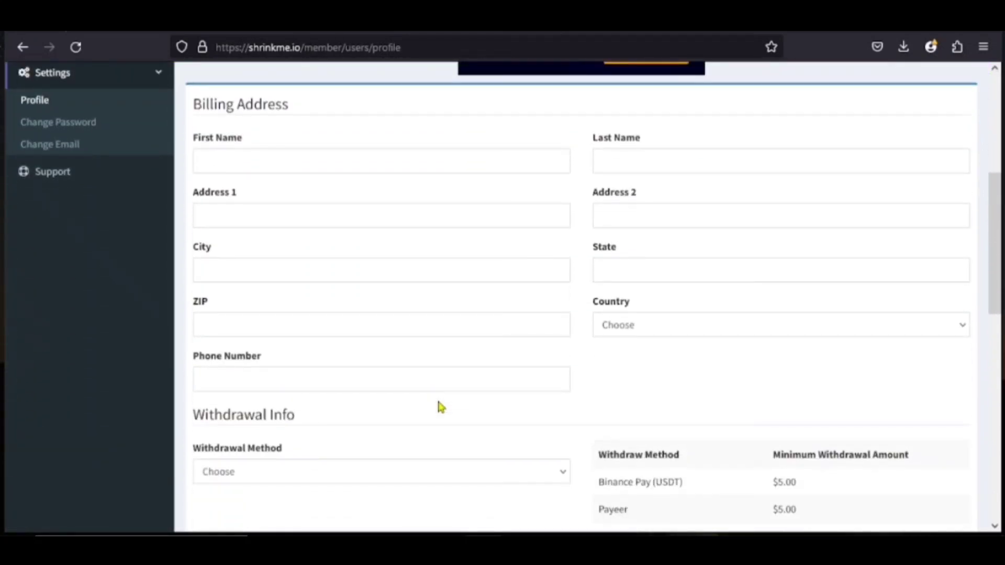
pyautogui.scroll(-3, 439, 407)
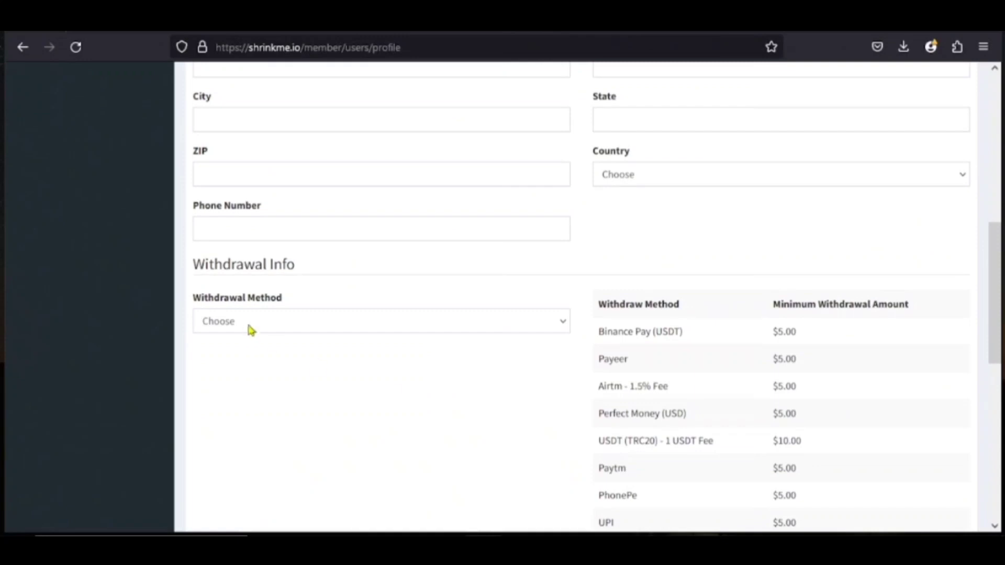
pyautogui.click(564, 327)
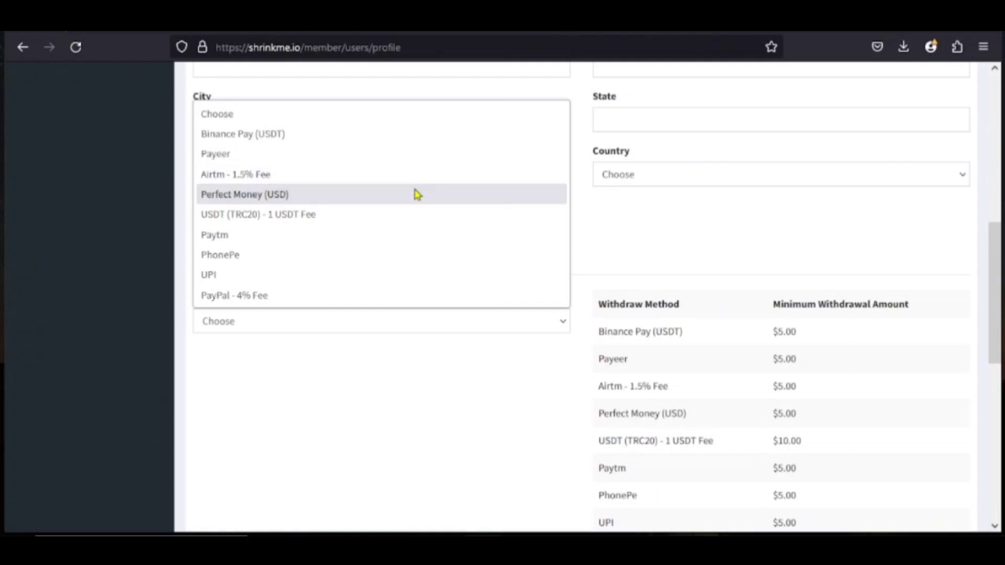
pyautogui.click(422, 360)
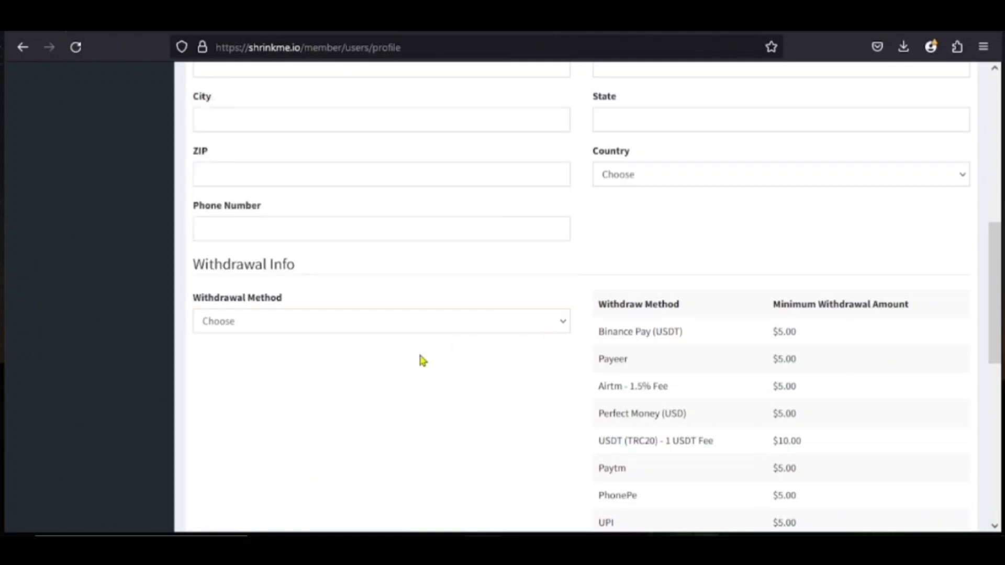
pyautogui.scroll(8, 421, 358)
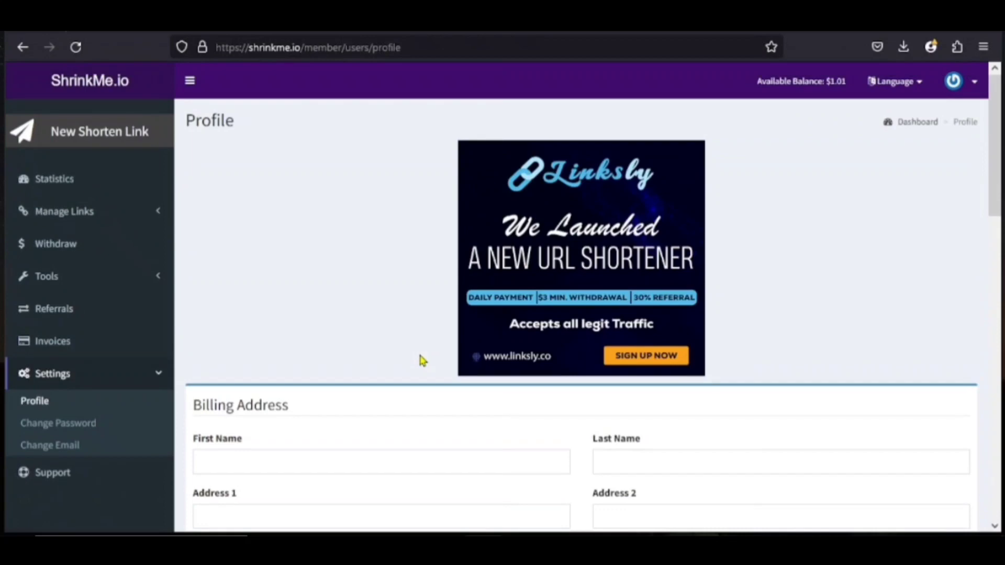
# Shorten the copied YouTube video link using the shrinkme.cc domain and copy the resulting short link.
pyautogui.click(117, 134)
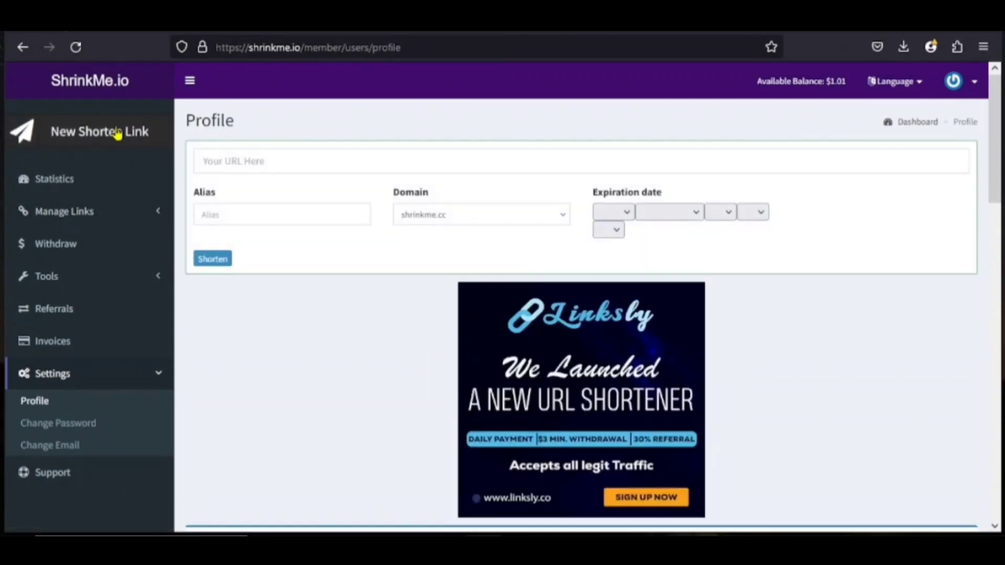
pyautogui.click(246, 156)
pyautogui.rightClick(246, 156)
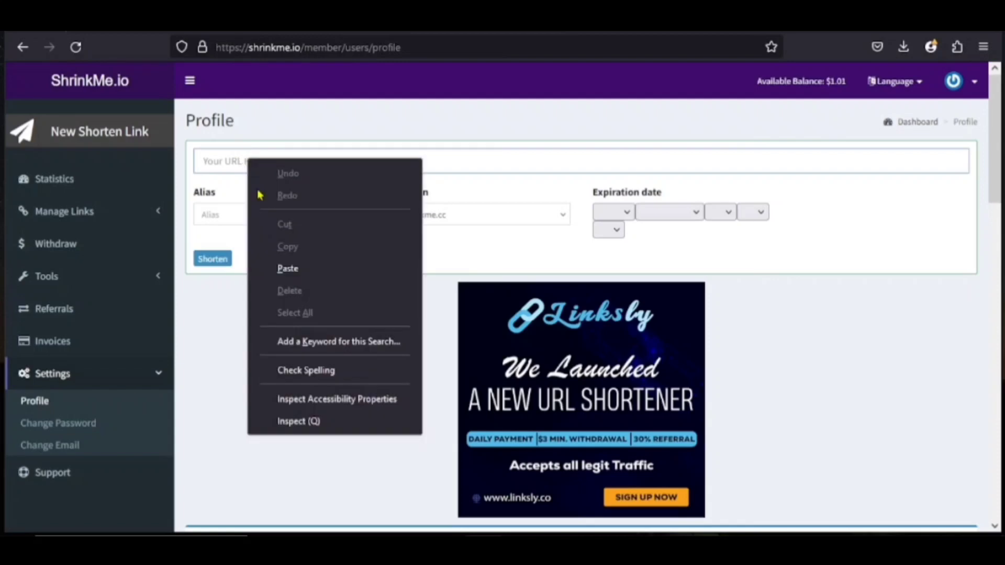
pyautogui.click(271, 270)
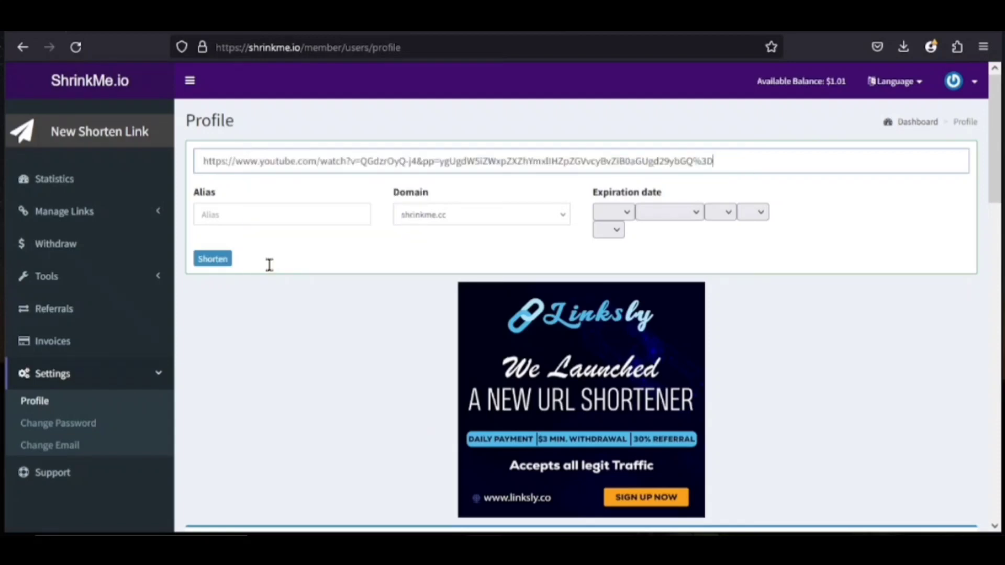
pyautogui.click(215, 262)
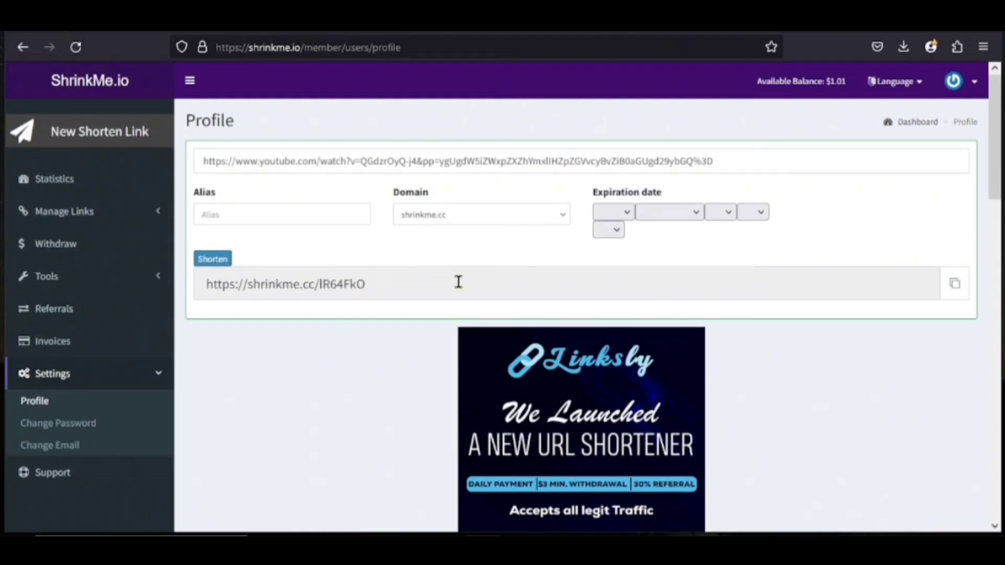
pyautogui.click(955, 285)
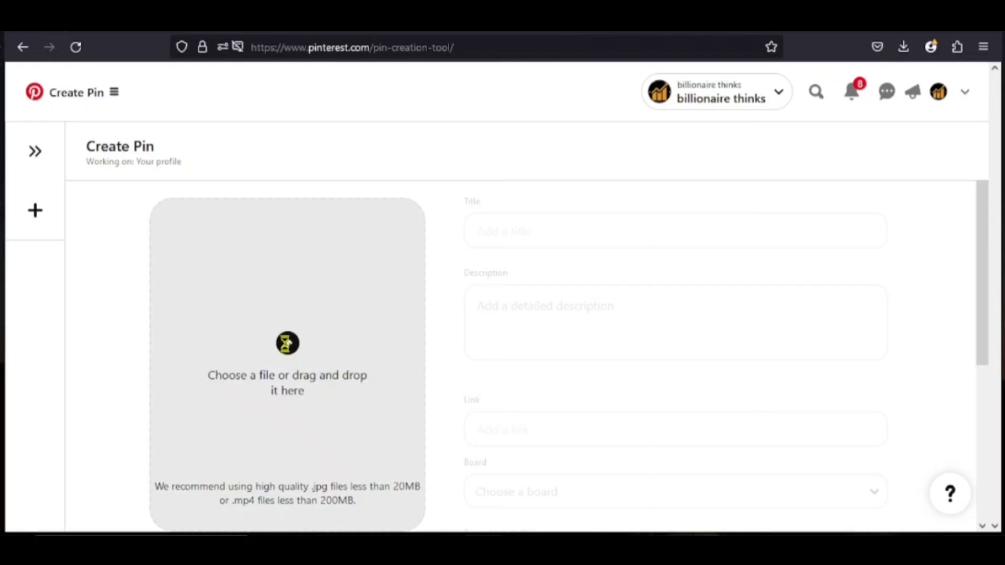
# Upload the "Mysterious Videos No One Can Rationally Explain" PNG to the Pinterest Pin and set the copied shrinkme.cc short link as its link.
pyautogui.click(287, 346)
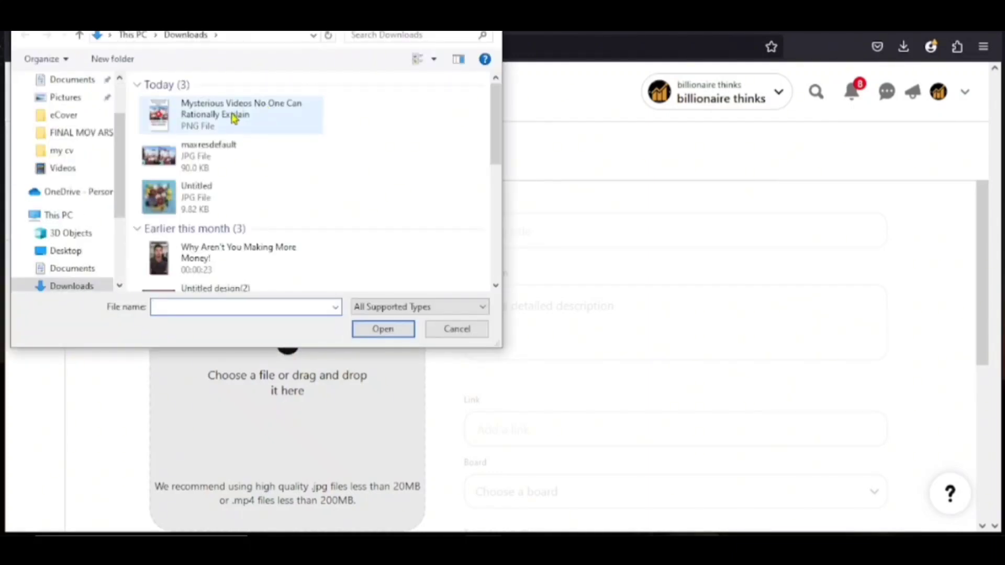
pyautogui.click(383, 329)
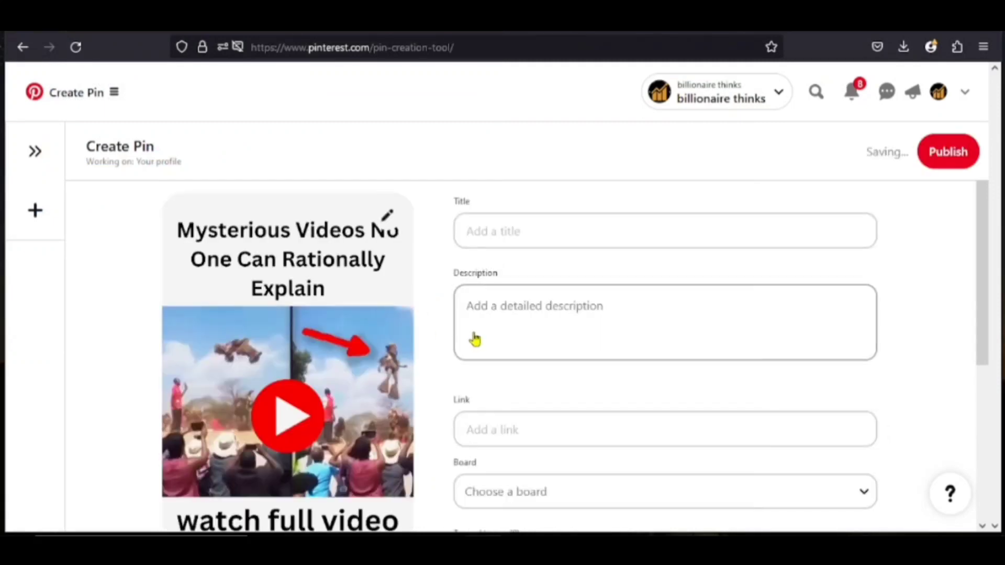
pyautogui.scroll(-3, 539, 336)
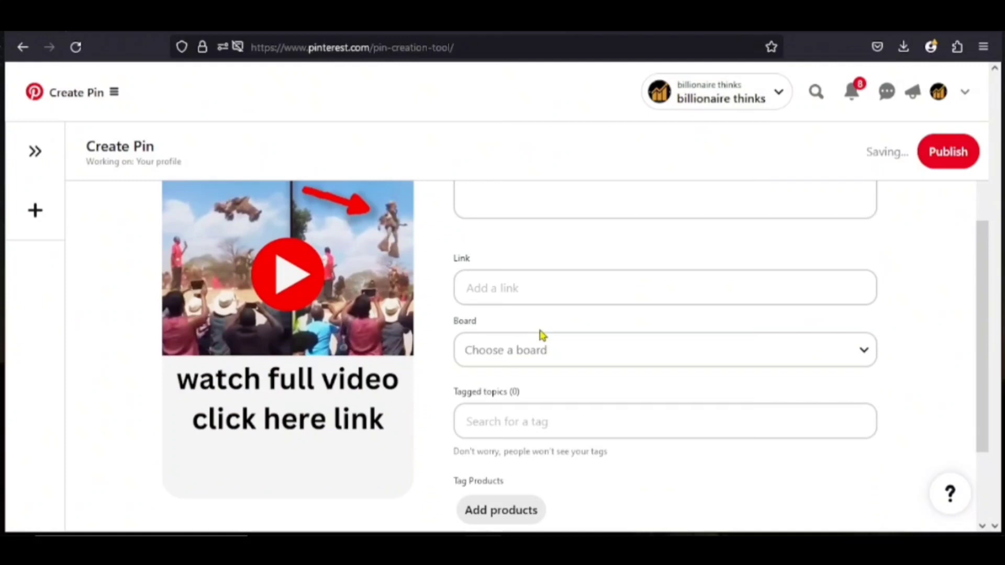
pyautogui.click(506, 290)
pyautogui.rightClick(505, 291)
pyautogui.click(532, 397)
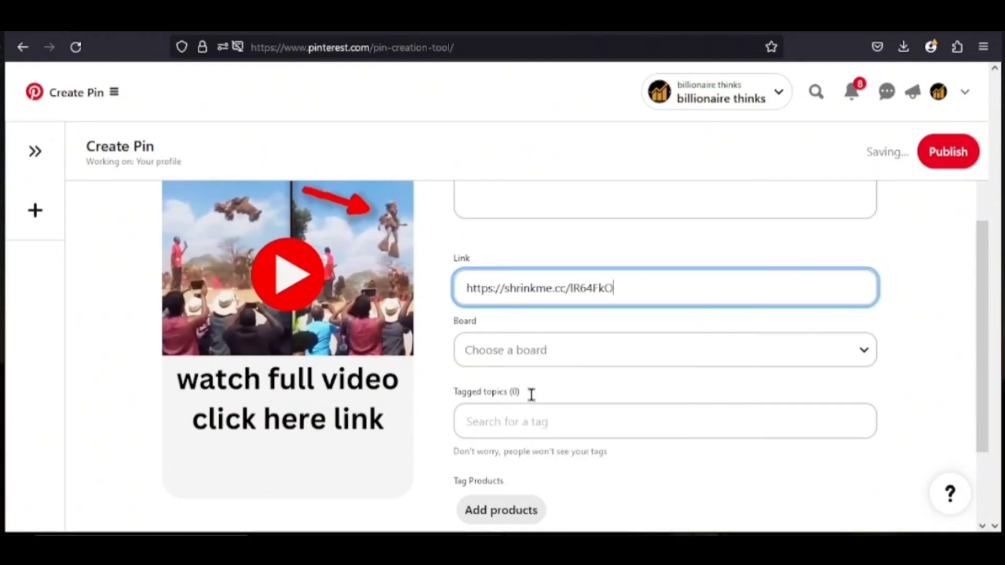
pyautogui.click(442, 243)
pyautogui.scroll(3, 442, 244)
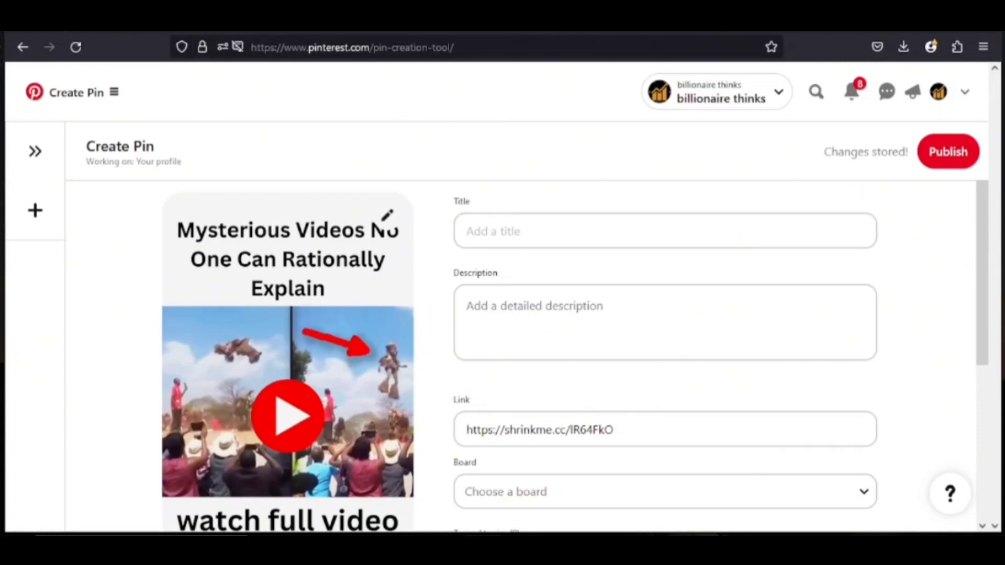
# Copy the title "Mysterious Videos No One Can Rationally Explain" from YouTube and use it as the Pin's title.
pyautogui.hotkey('ctrl', 'Tab')
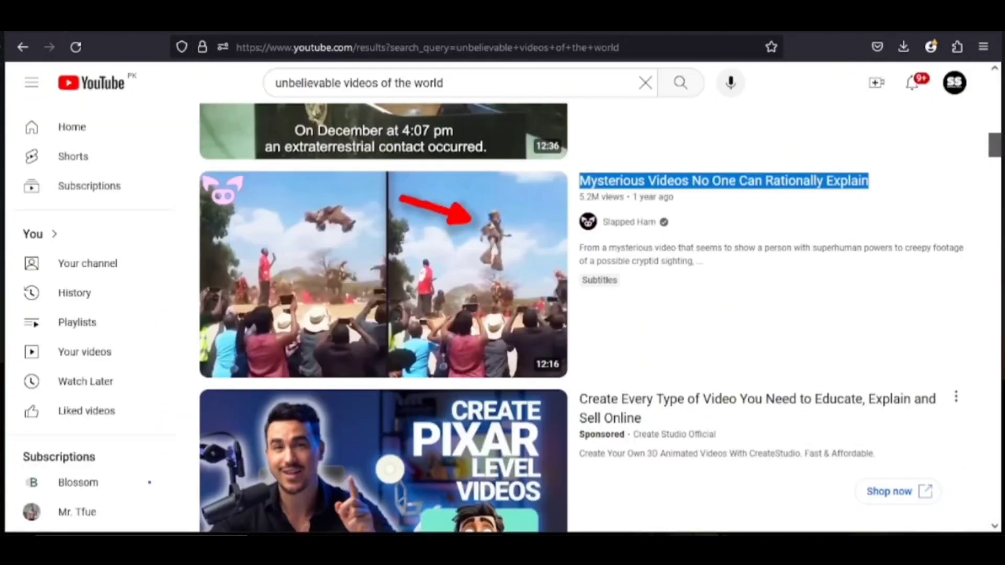
pyautogui.rightClick(613, 180)
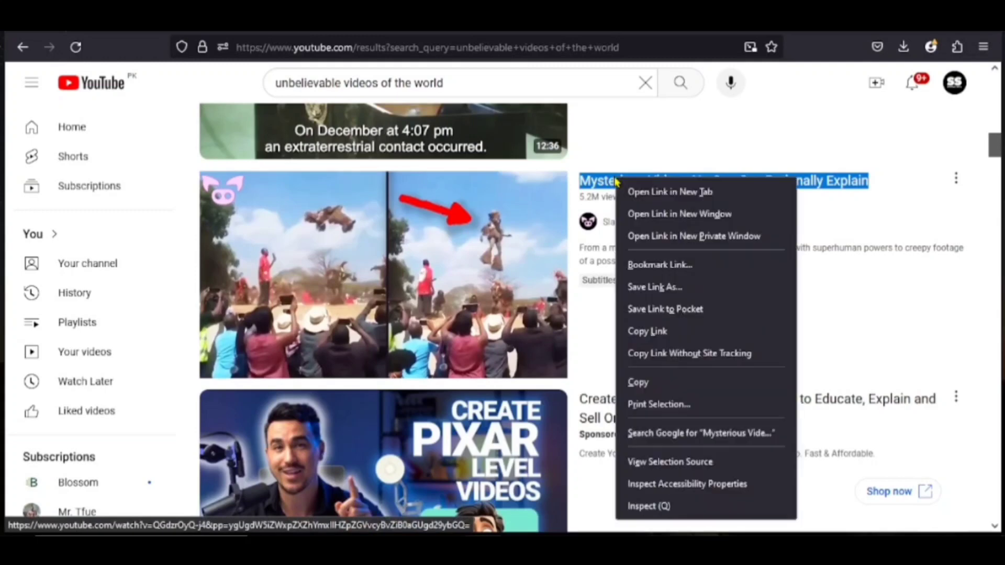
pyautogui.click(654, 387)
pyautogui.hotkey('ctrl', 'Tab')
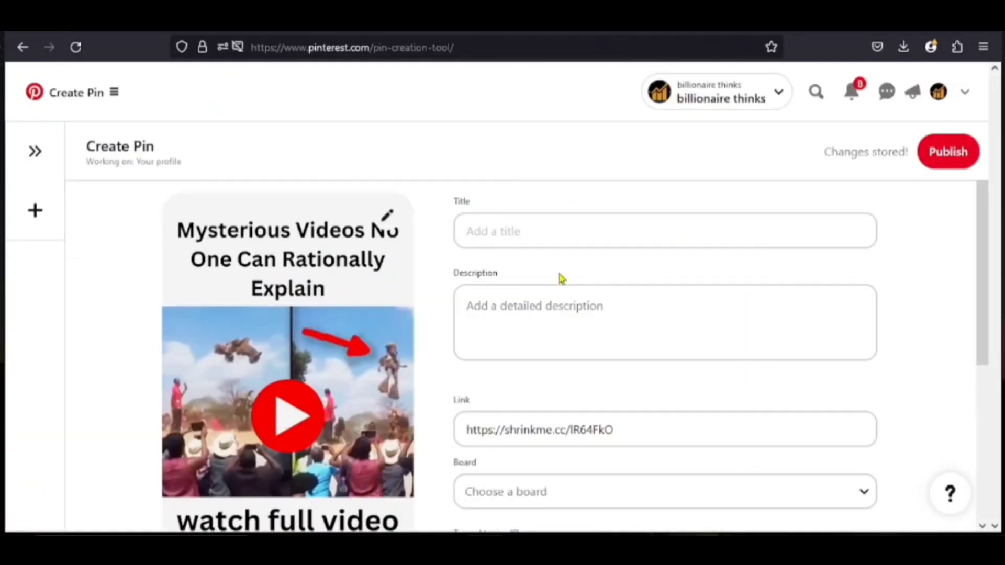
pyautogui.rightClick(475, 227)
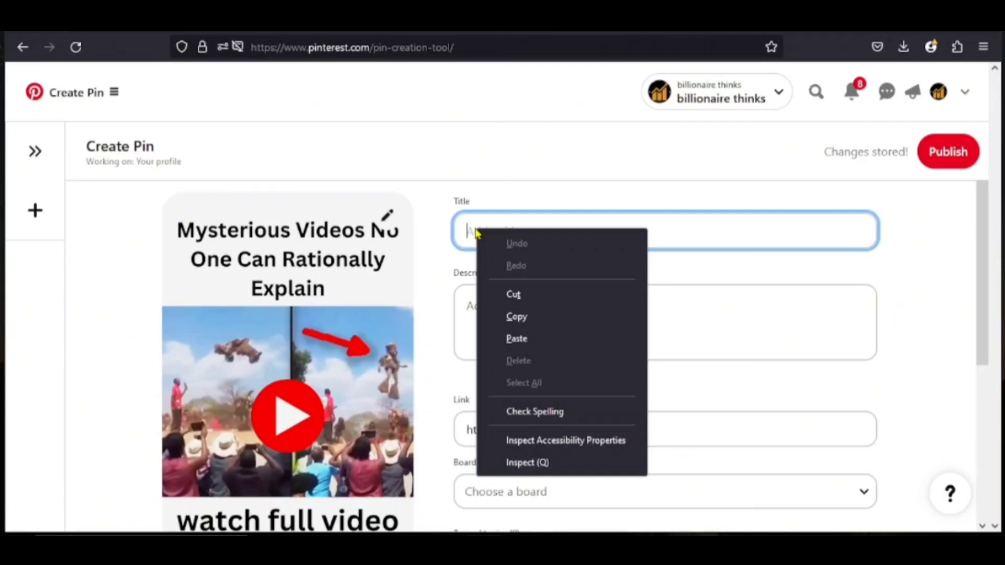
pyautogui.click(522, 341)
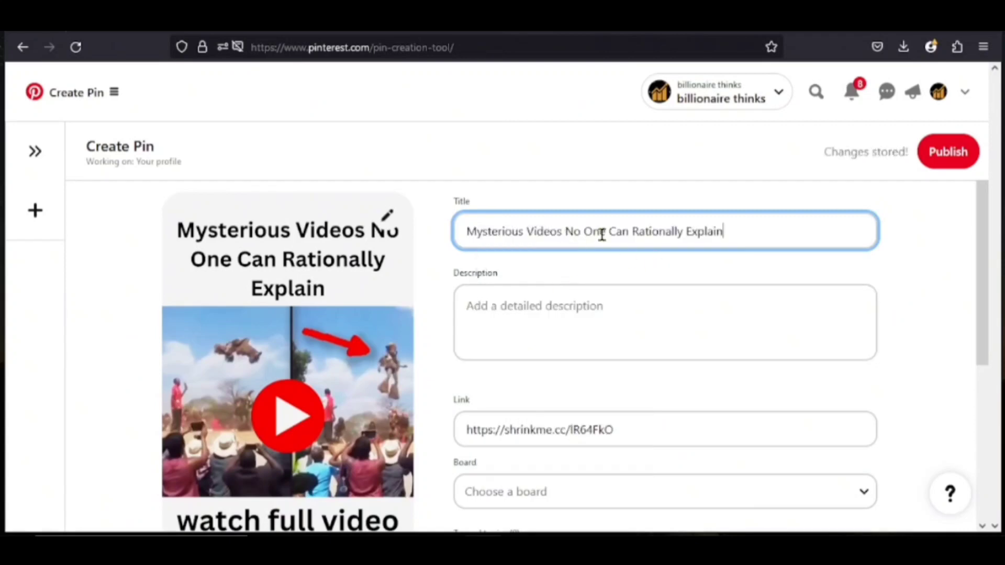
# Fill the Pin's description with the copied video title.
pyautogui.click(517, 313)
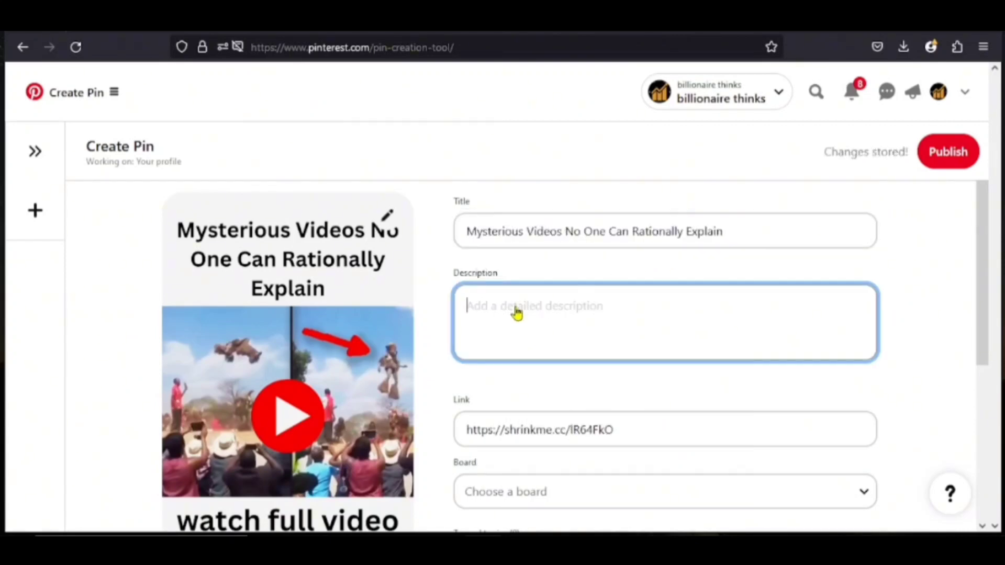
pyautogui.rightClick(517, 313)
pyautogui.click(557, 121)
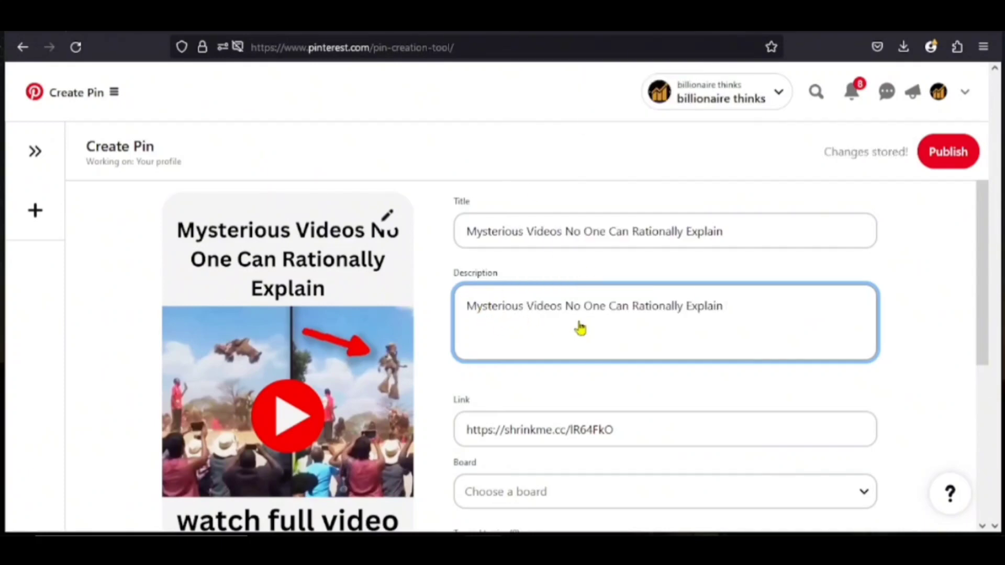
# Append the hashtag #Mysterious to the Pin's description, reusing the word from its text.
pyautogui.write('#')
pyautogui.keyDown('shift'); pyautogui.click(523, 309); pyautogui.keyUp('shift')
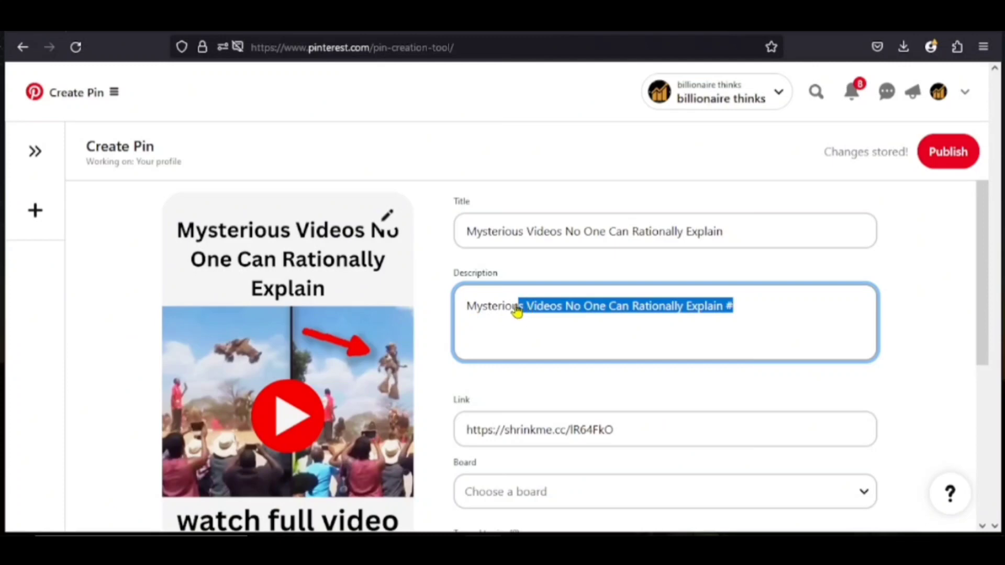
pyautogui.click(518, 310)
pyautogui.moveTo(527, 311); pyautogui.dragTo(464, 311)
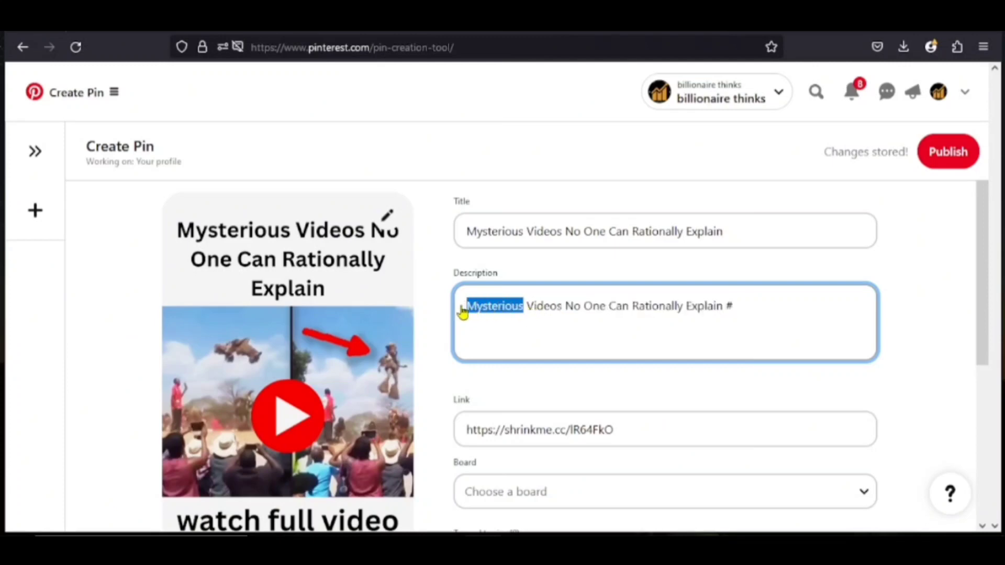
pyautogui.rightClick(465, 310)
pyautogui.click(494, 323)
pyautogui.click(738, 309)
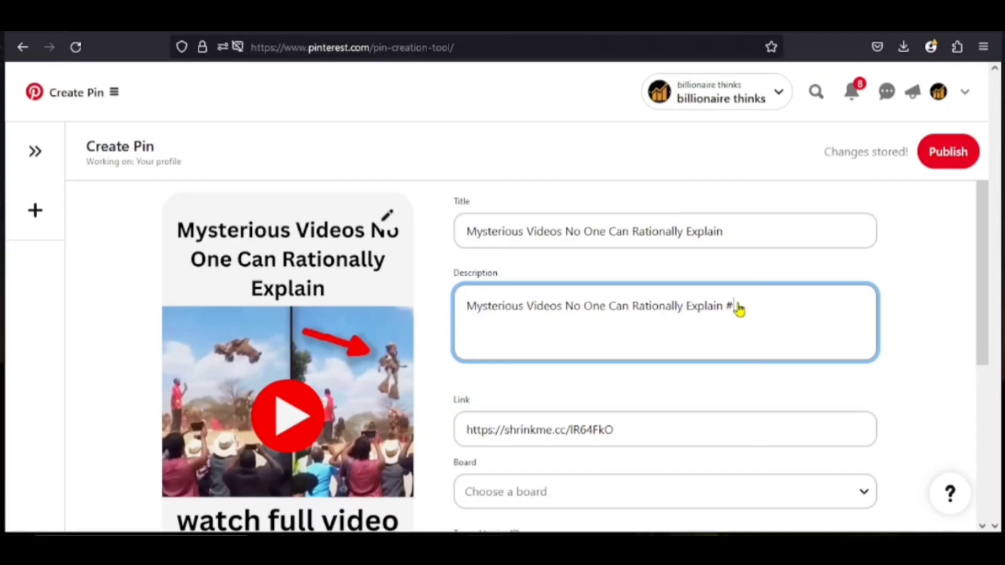
pyautogui.hotkey('ctrl', 'v')
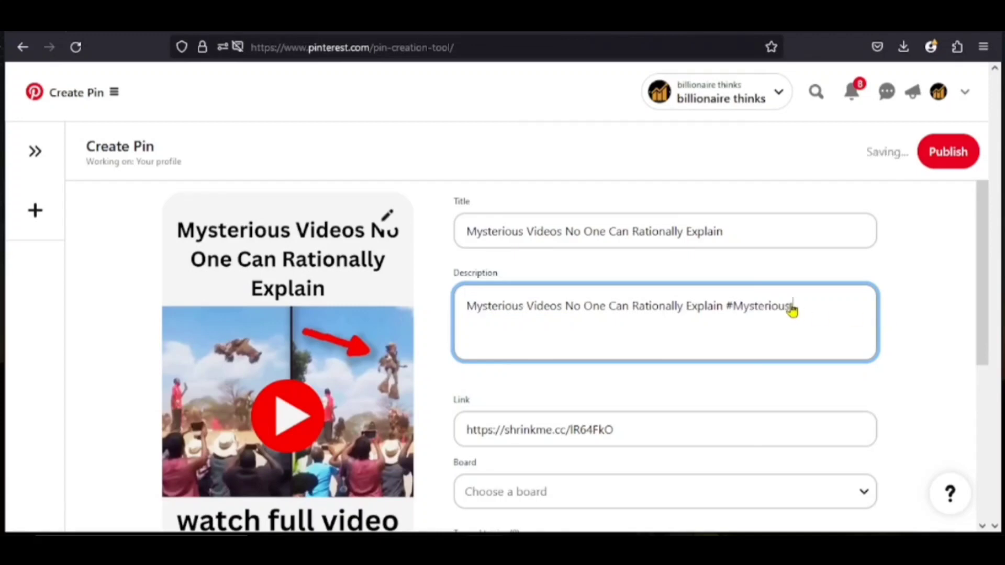
# Append the hashtag #Videos to the Pin's description after #Mysterious, reusing the word from its text.
pyautogui.write('#')
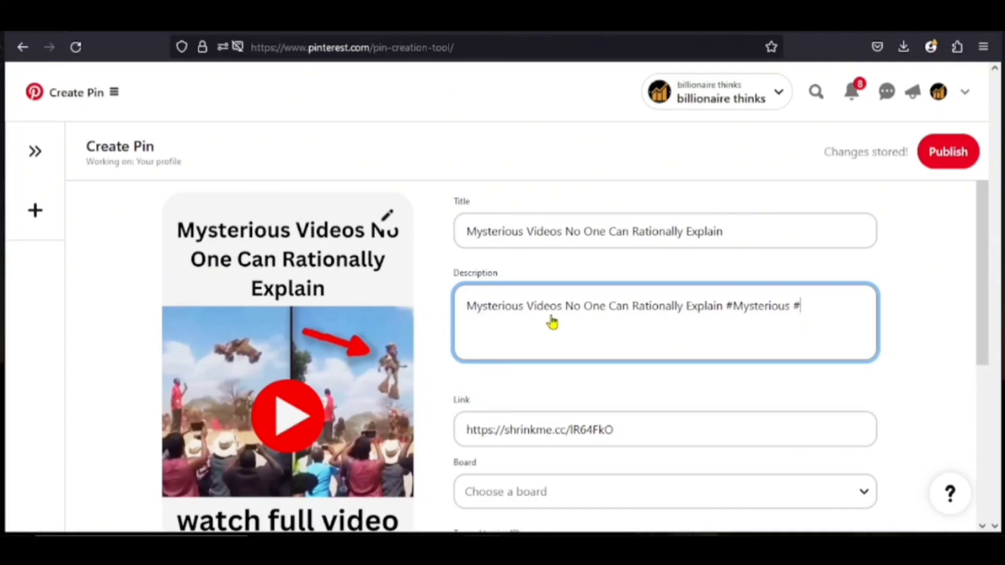
pyautogui.moveTo(529, 308); pyautogui.dragTo(563, 310)
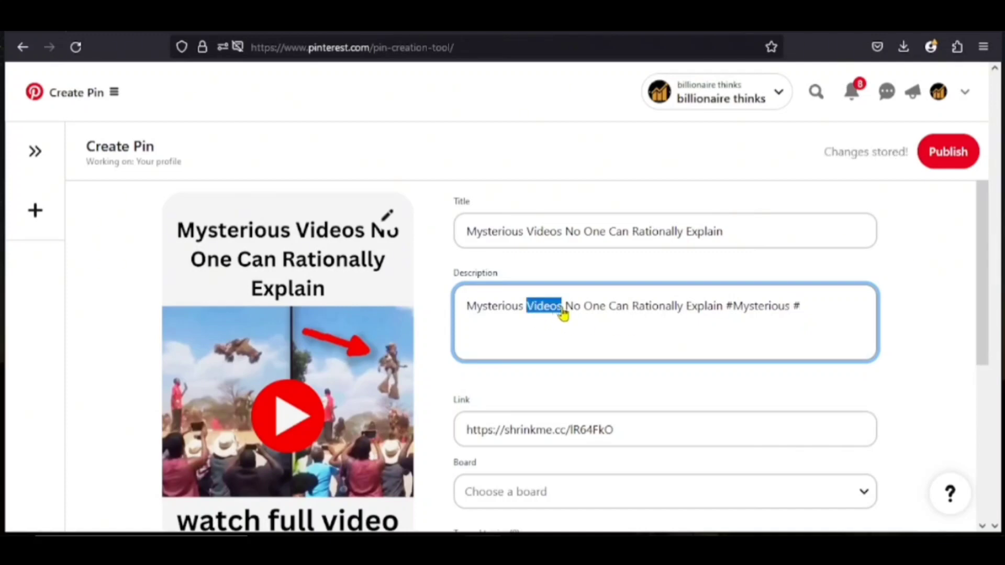
pyautogui.rightClick(563, 311)
pyautogui.click(626, 94)
pyautogui.click(807, 313)
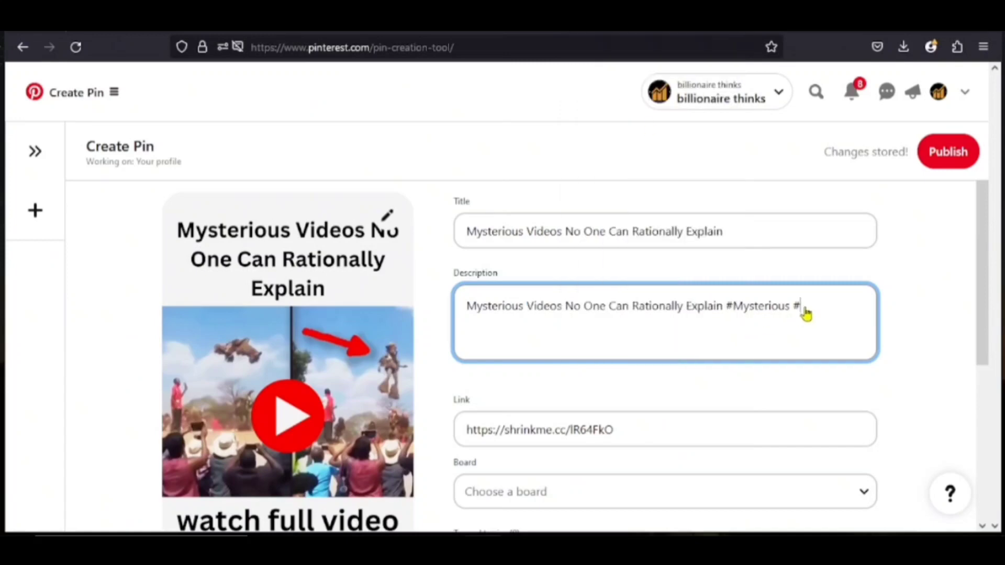
pyautogui.write('#')
pyautogui.hotkey('ctrl', 'v')
pyautogui.click(746, 386)
# Search the tagged topics for "video" and add the topic "funny animal videos" to the Pin.
pyautogui.scroll(-5, 747, 392)
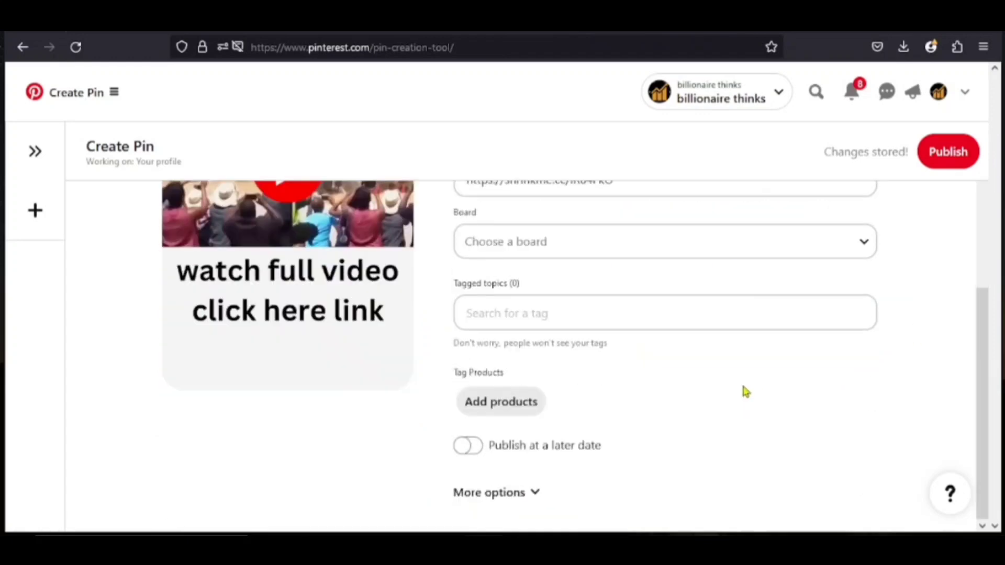
pyautogui.click(677, 310)
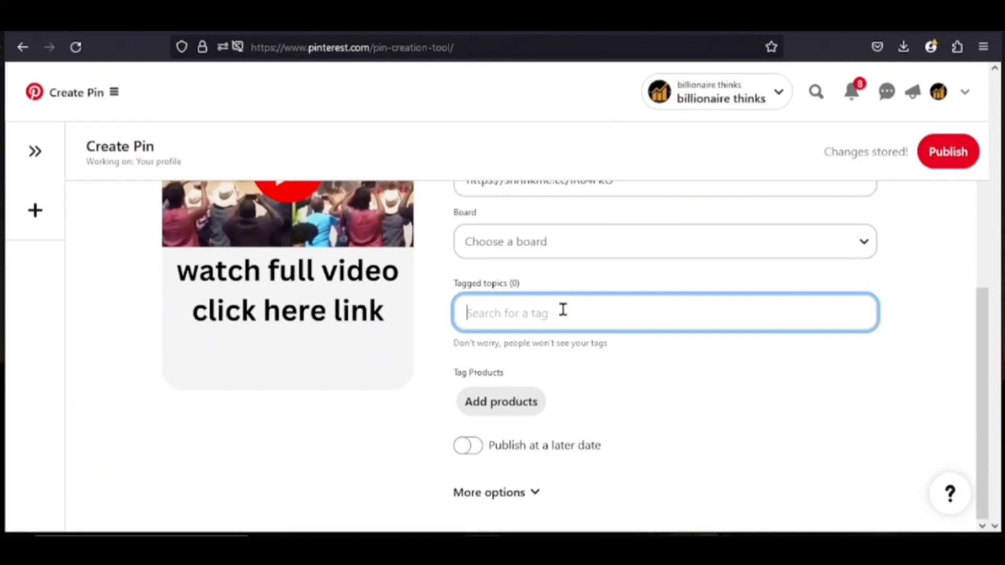
pyautogui.write('video')
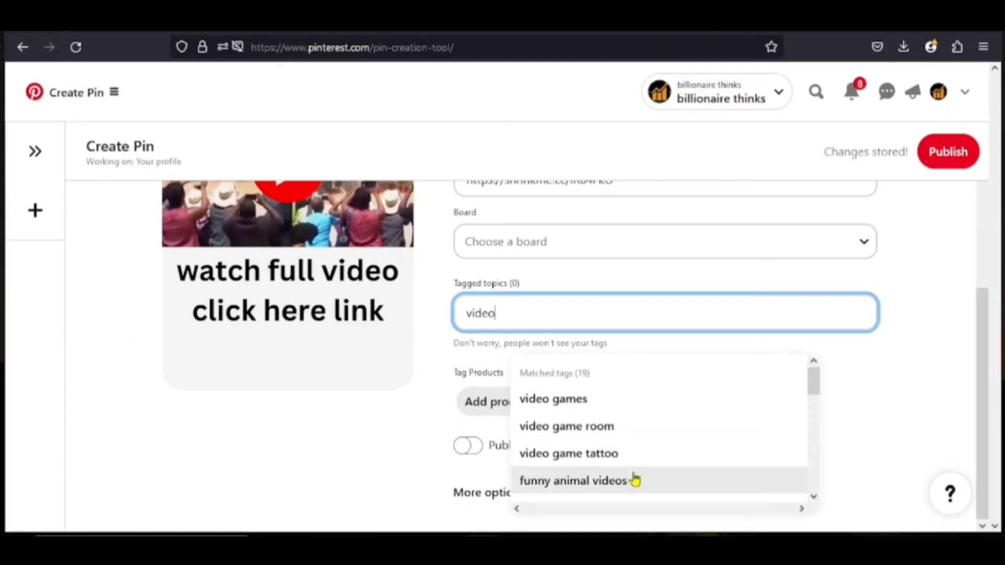
pyautogui.click(600, 490)
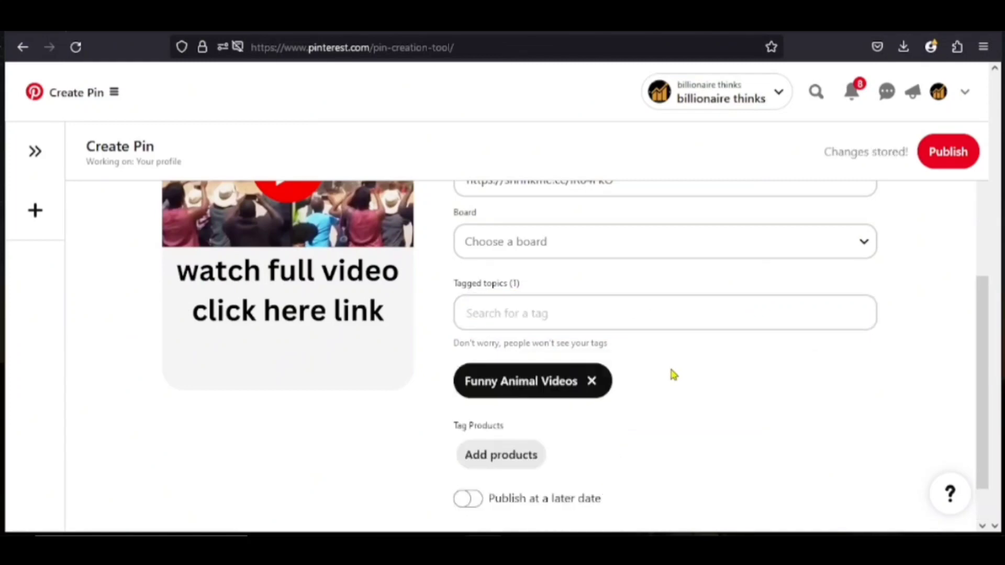
pyautogui.scroll(5, 674, 375)
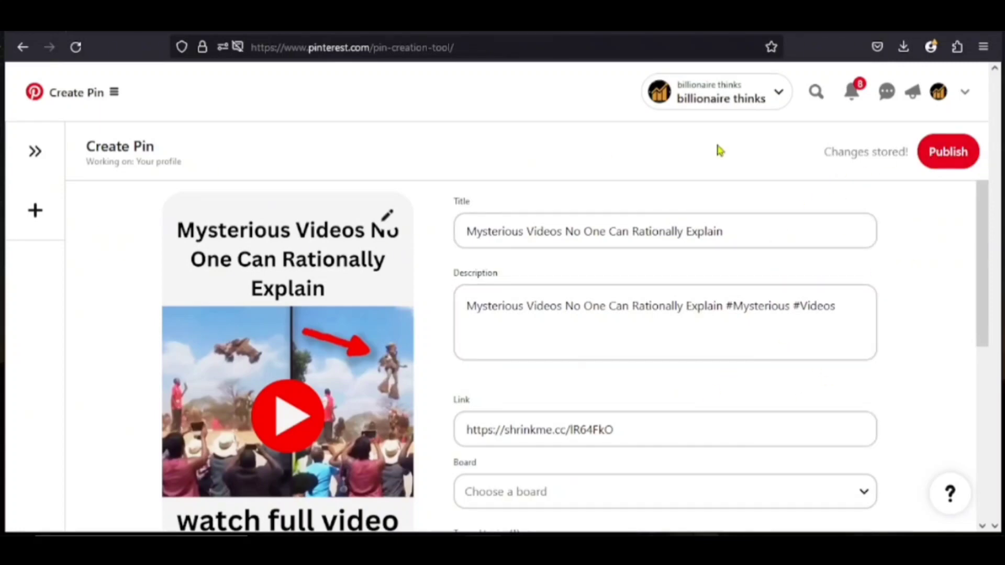
# Examine the Pins in the Pinterest home feed, including the details of Shein's grey number 77 T-shirt Pin, and return to the feed.
pyautogui.click(35, 92)
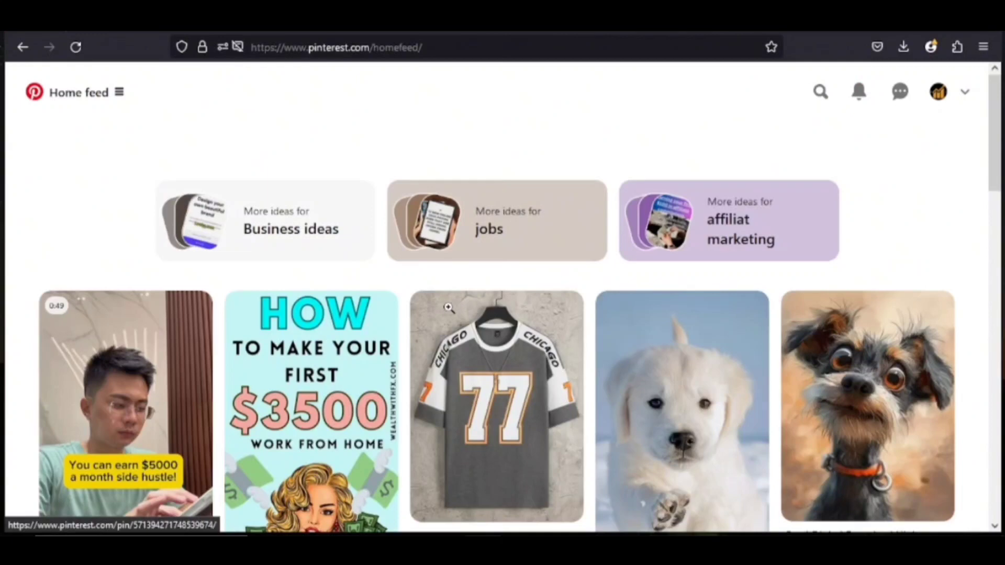
pyautogui.scroll(-2, 451, 307)
pyautogui.scroll(-2, 448, 307)
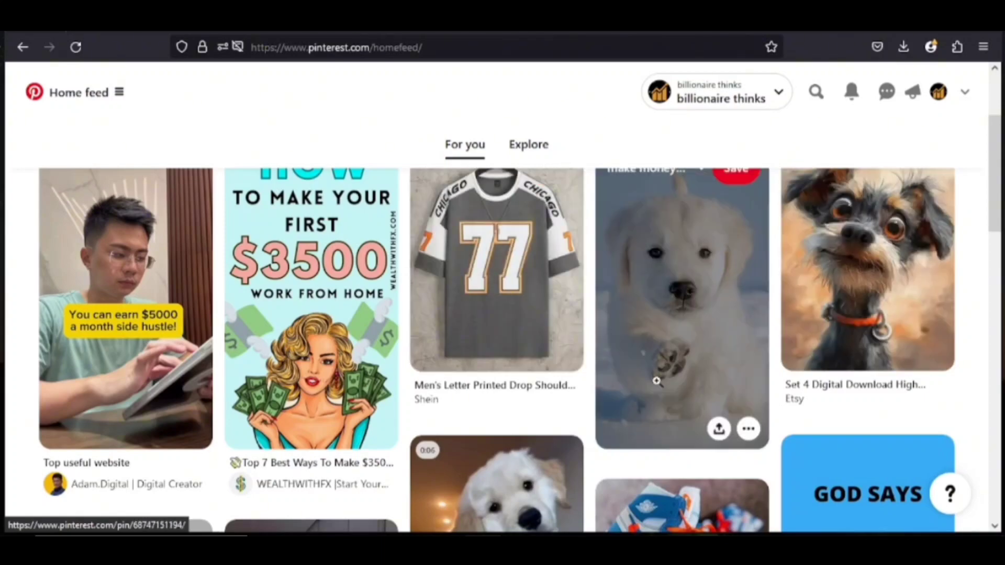
pyautogui.scroll(-4, 550, 406)
pyautogui.scroll(-3, 552, 406)
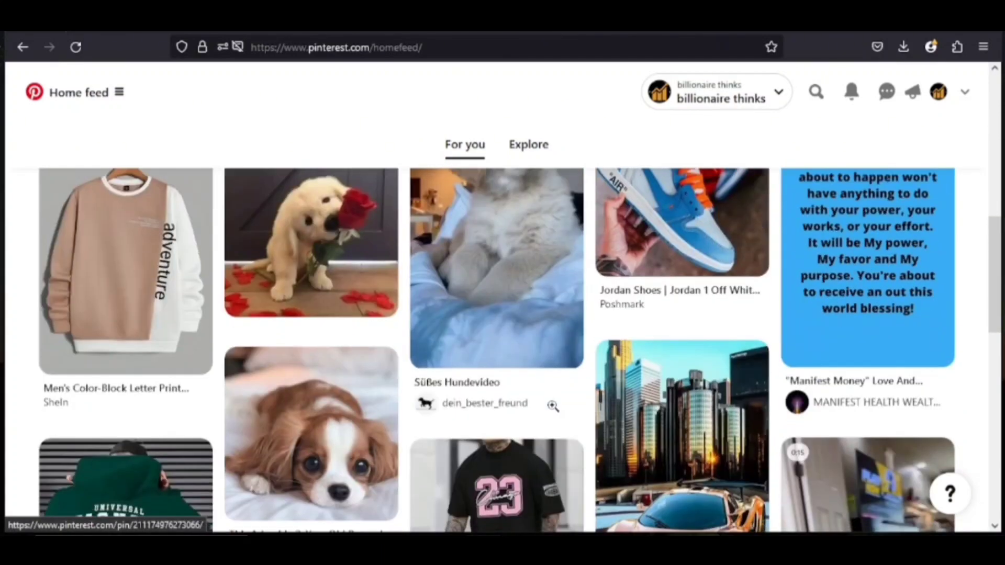
pyautogui.scroll(-4, 552, 411)
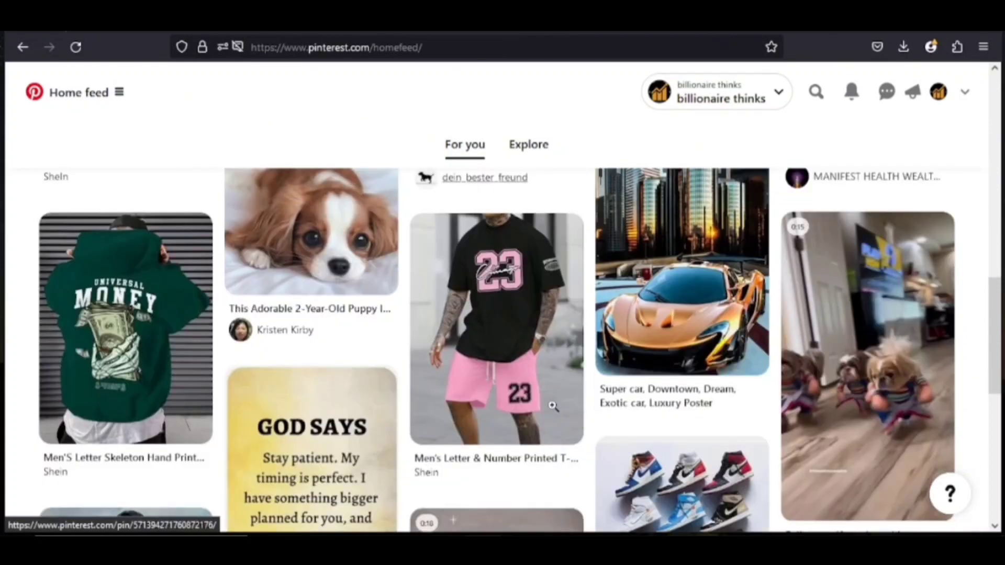
pyautogui.scroll(-10, 552, 411)
pyautogui.scroll(4, 553, 408)
pyautogui.scroll(4, 552, 406)
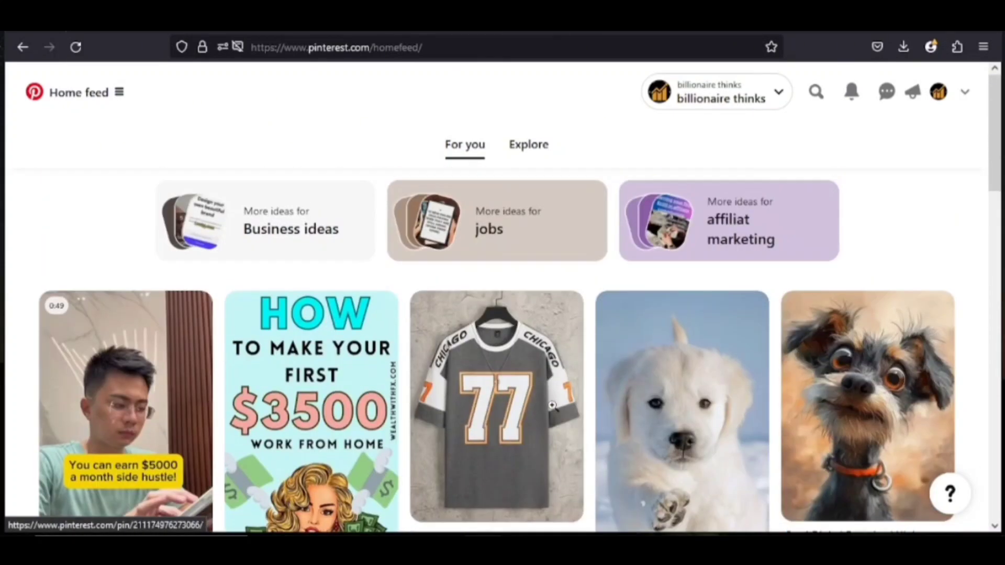
pyautogui.scroll(-6, 552, 406)
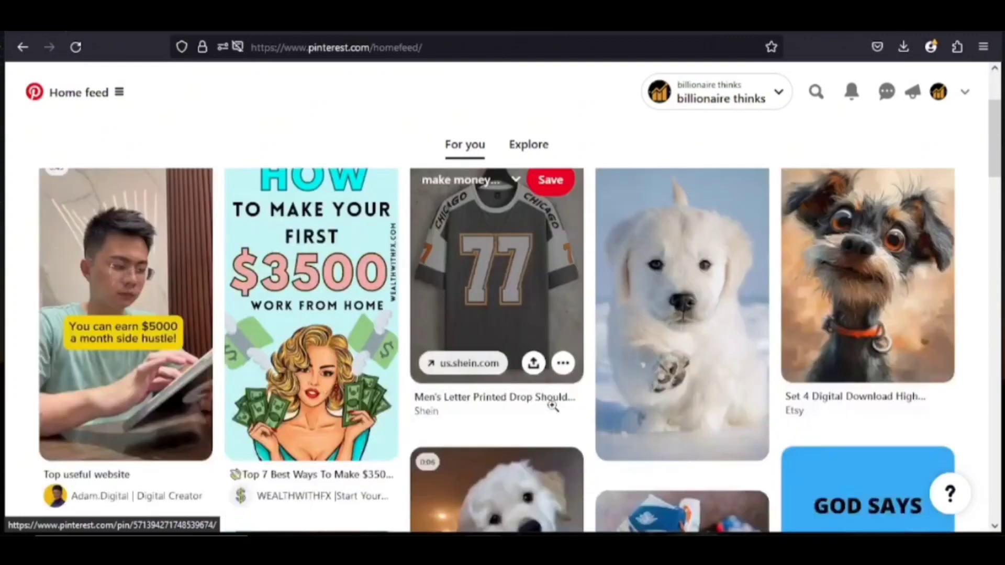
pyautogui.scroll(-3, 553, 413)
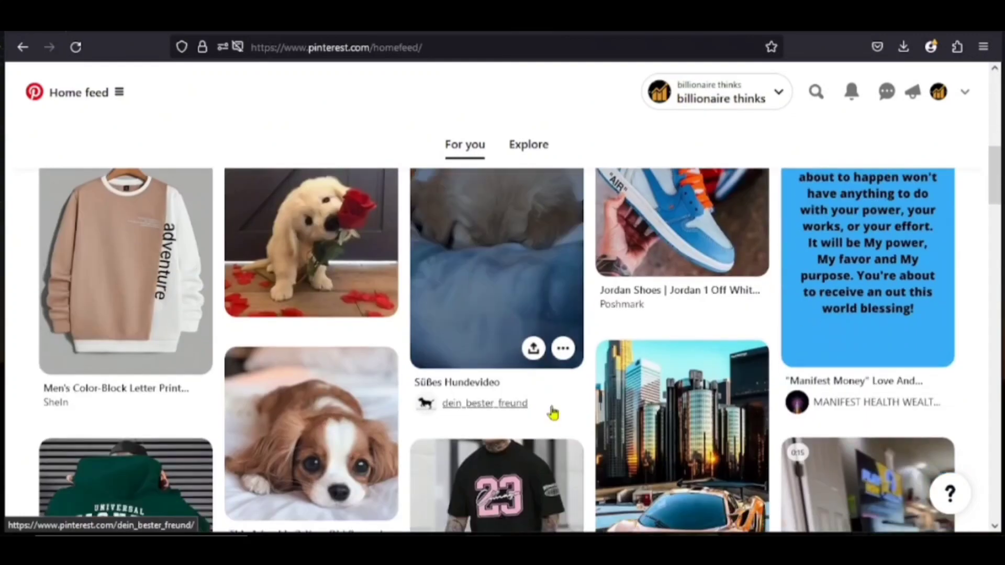
pyautogui.scroll(7, 553, 413)
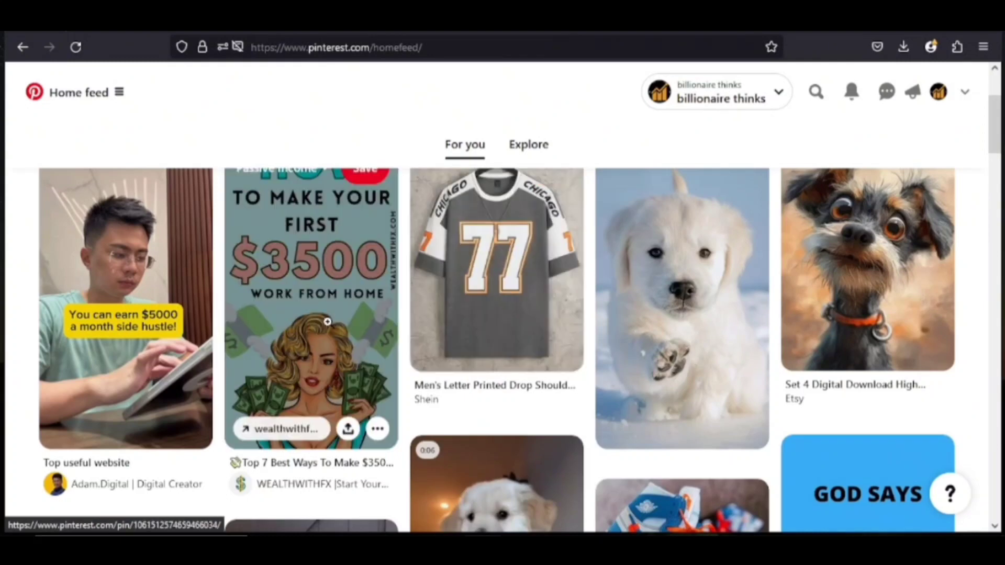
pyautogui.click(450, 283)
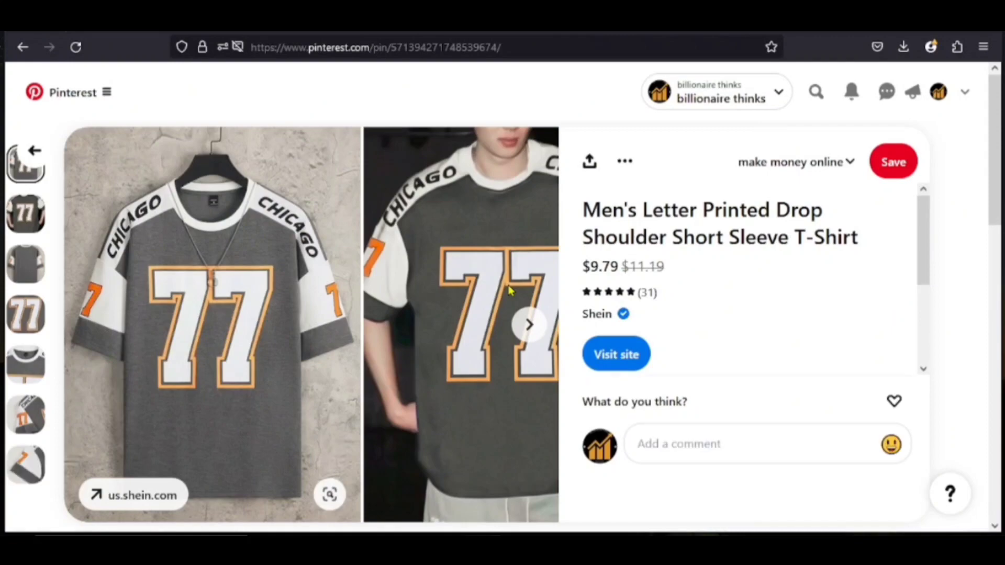
pyautogui.click(34, 153)
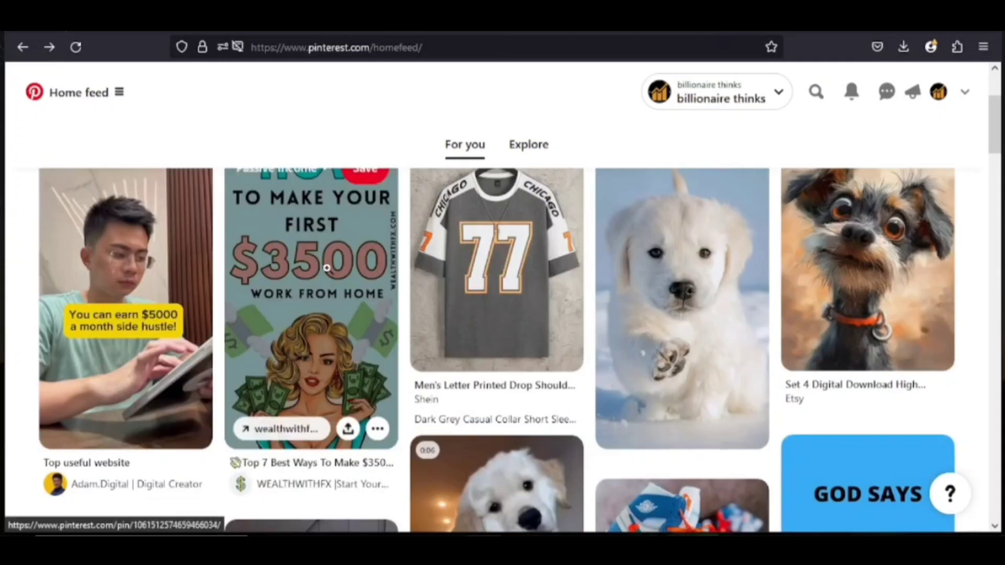
# Open the "How to make your first $3500" Pin and examine its creator WEALTHWITHFX's profile statistics and created Pins.
pyautogui.click(299, 270)
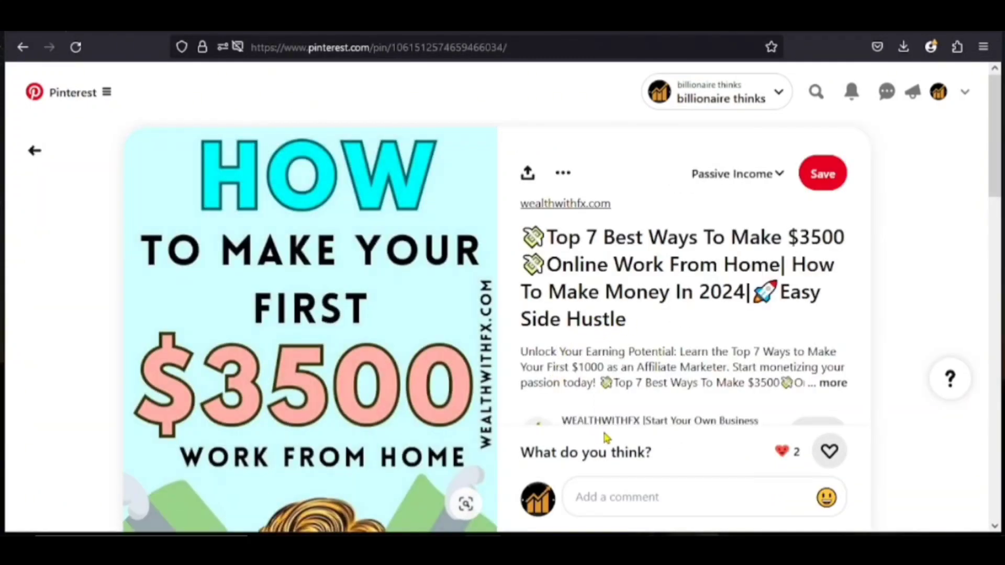
pyautogui.click(585, 426)
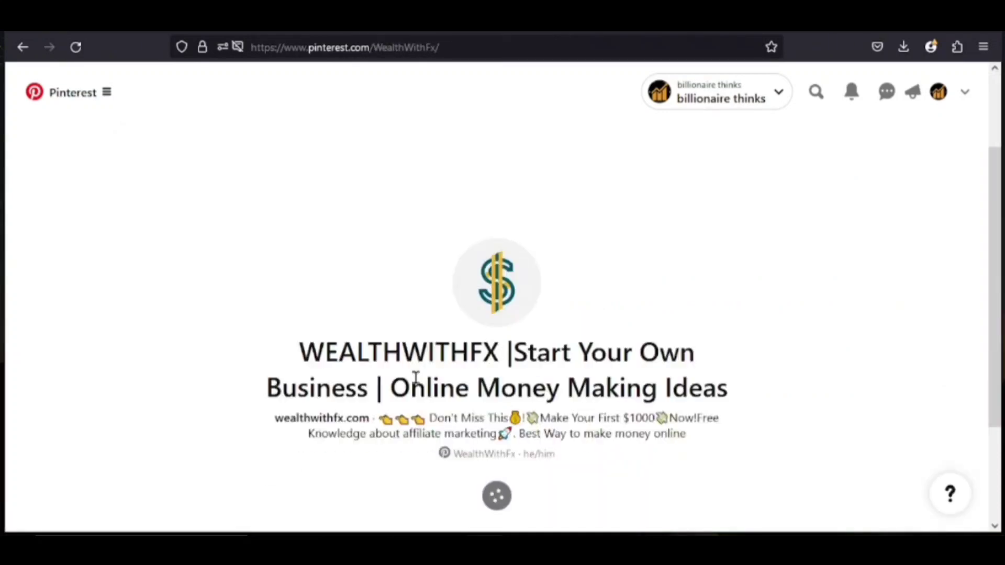
pyautogui.scroll(-2, 321, 401)
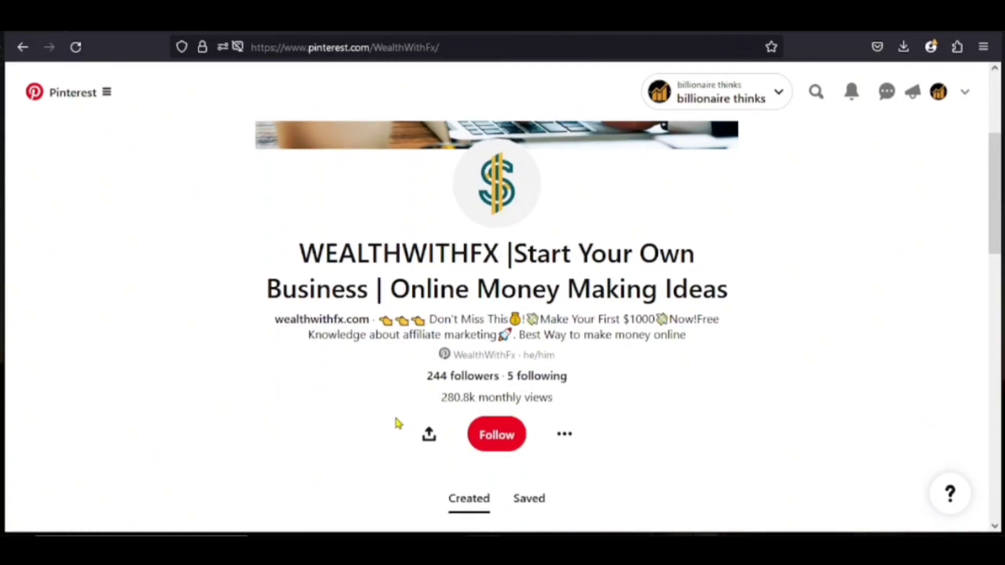
pyautogui.scroll(-4, 394, 413)
pyautogui.scroll(4, 397, 422)
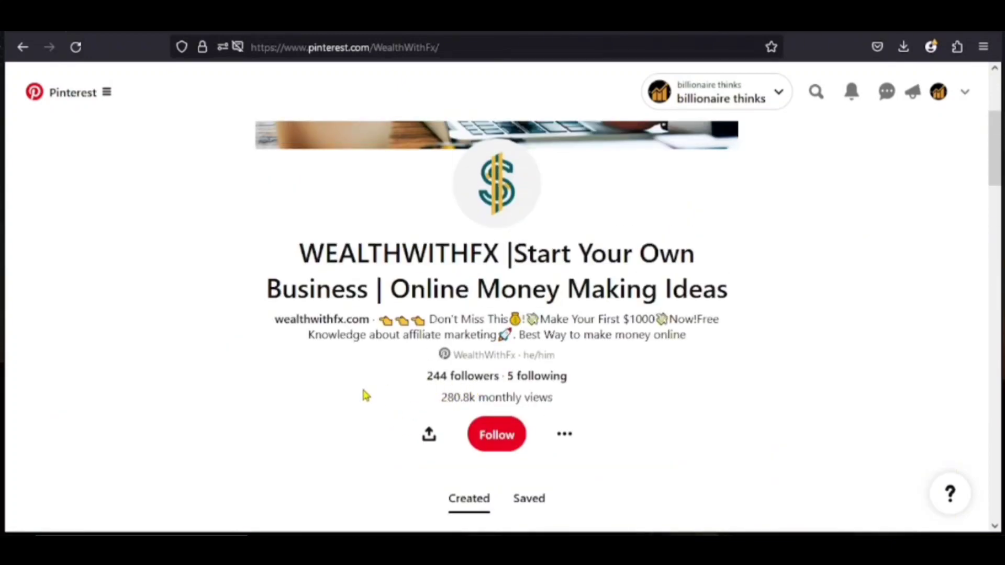
pyautogui.scroll(-6, 365, 396)
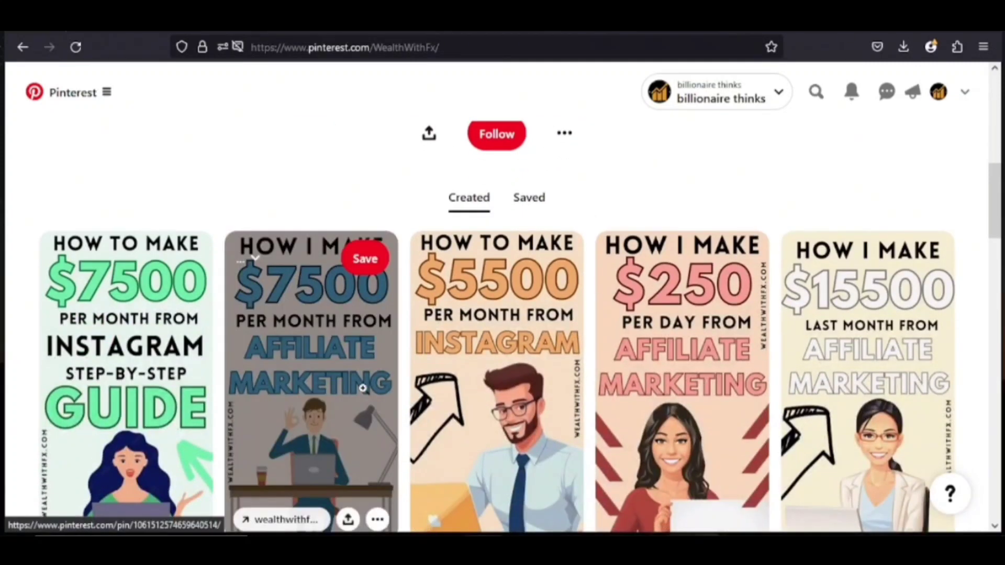